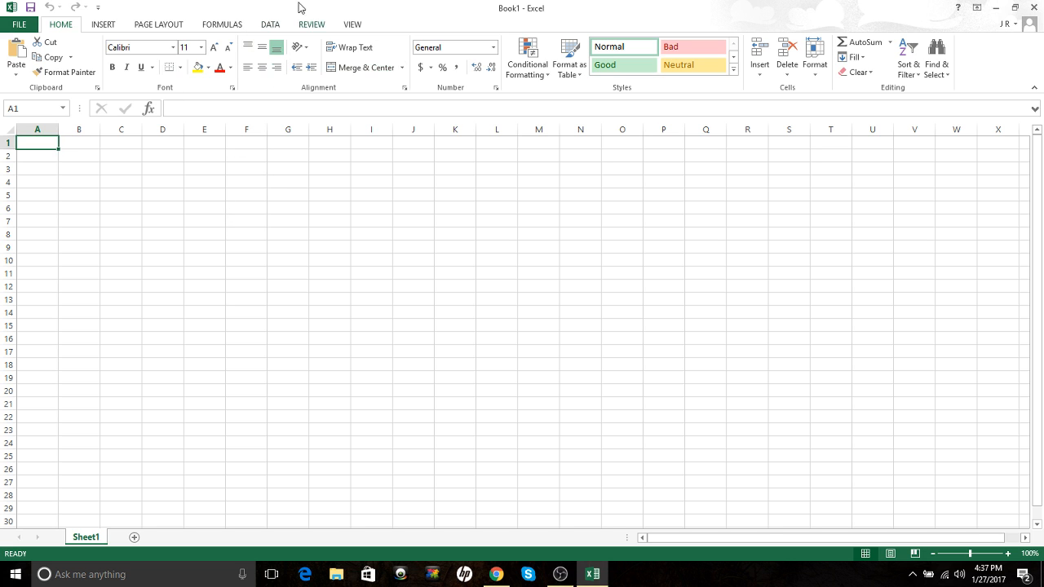
Step: Show Excel's DATA ribbon, then bring the USGS station PDF wdrnd011.pdf forward in Chrome
click(269, 27)
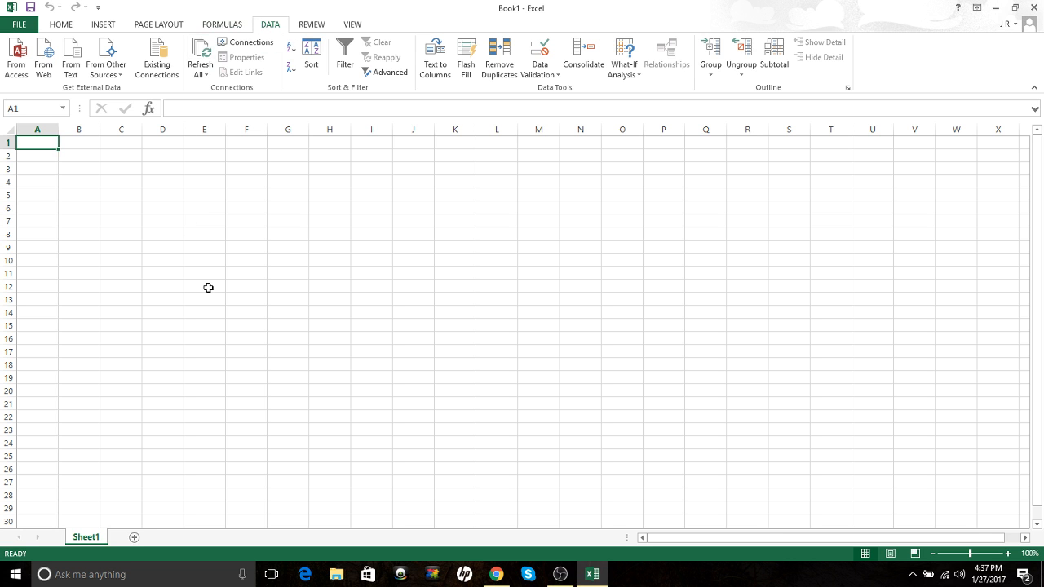
click(496, 574)
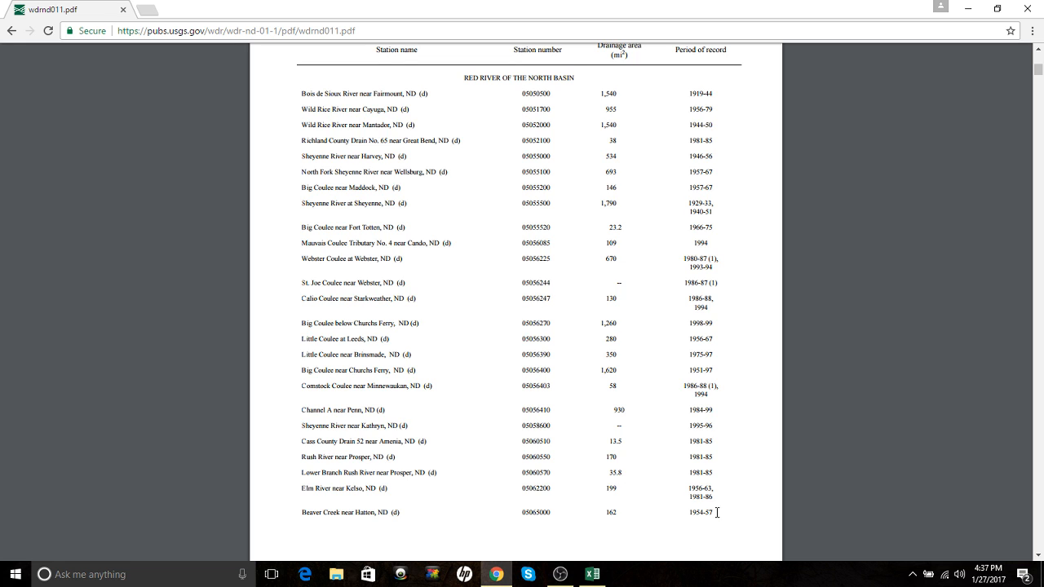
Step: Copy the station rows from Bois de Sioux River to Elm River out of the PDF
drag(716, 488, 302, 98)
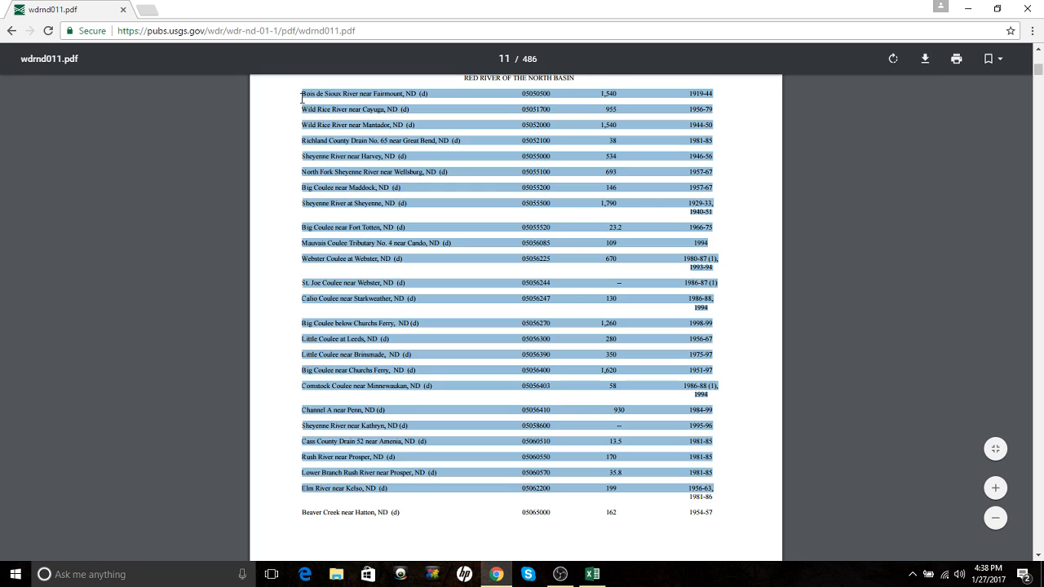
right_click(410, 133)
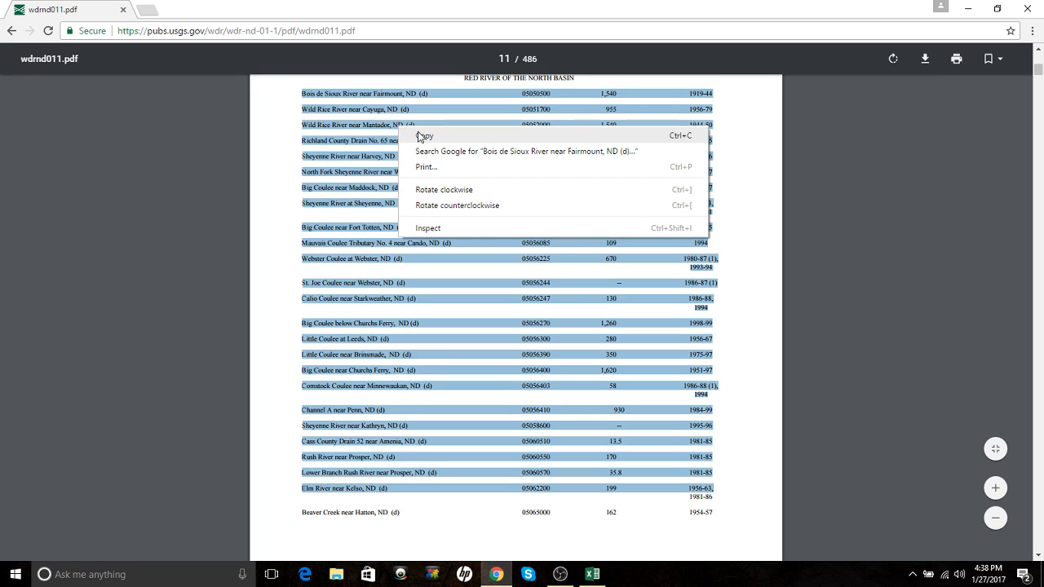
click(420, 136)
Step: Launch Notepad from Windows search to get a blank document for the rows
key(super)
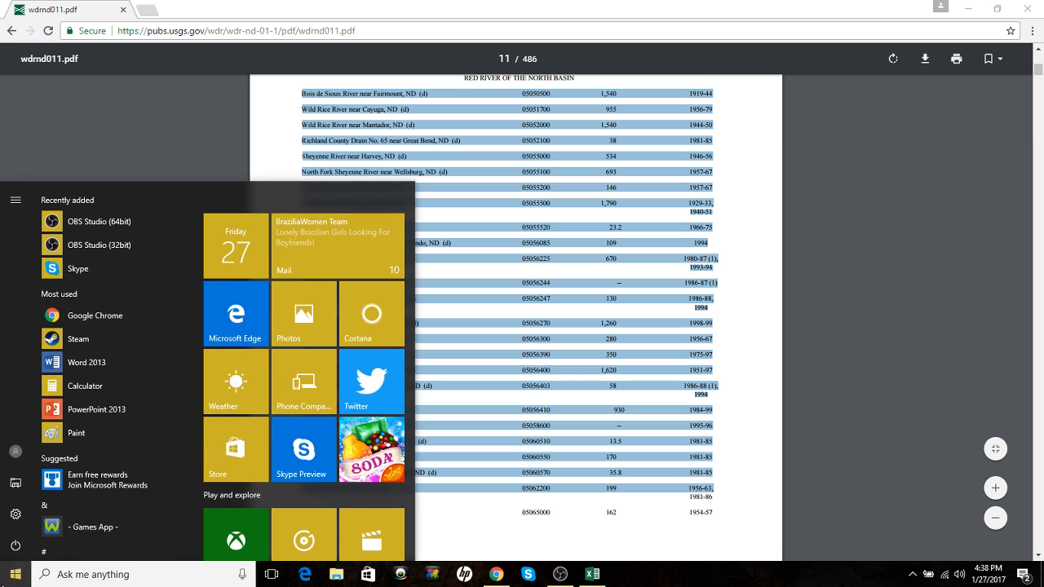
text(notepad)
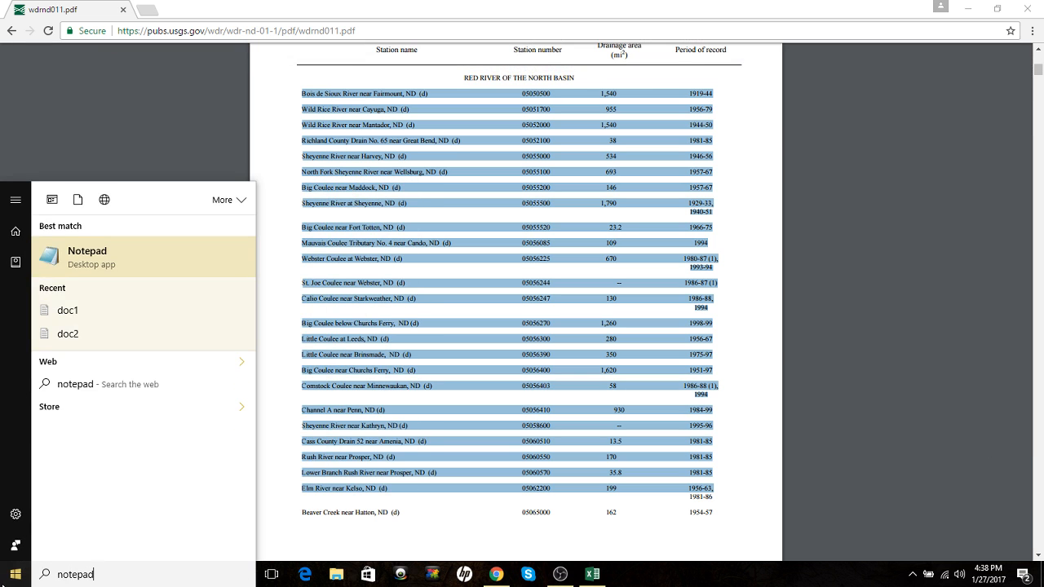
key(Return)
right_click(379, 132)
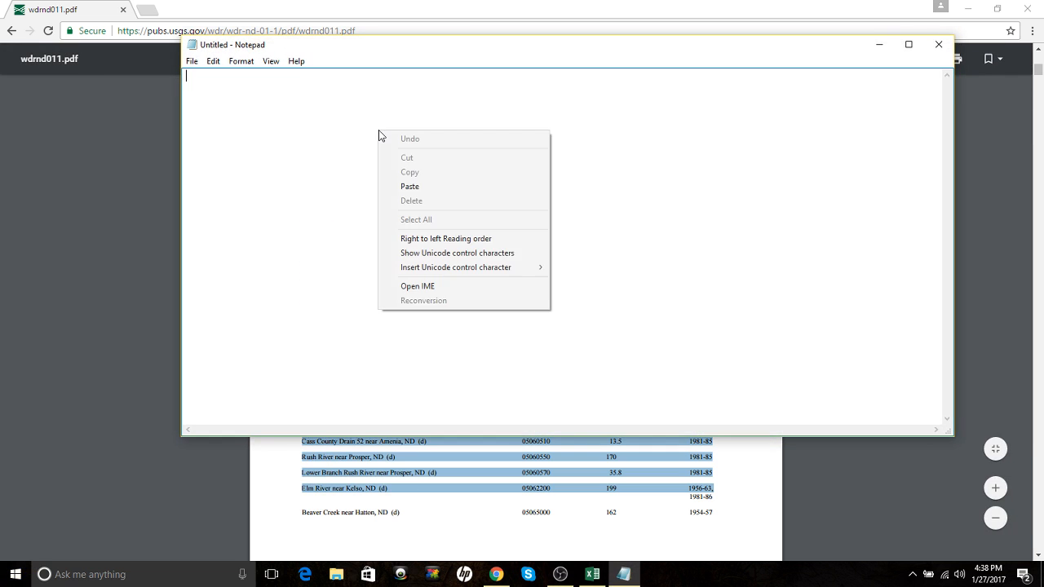
Step: Paste the station rows into Notepad, placing the cursor after 1,540 on the first line
click(443, 183)
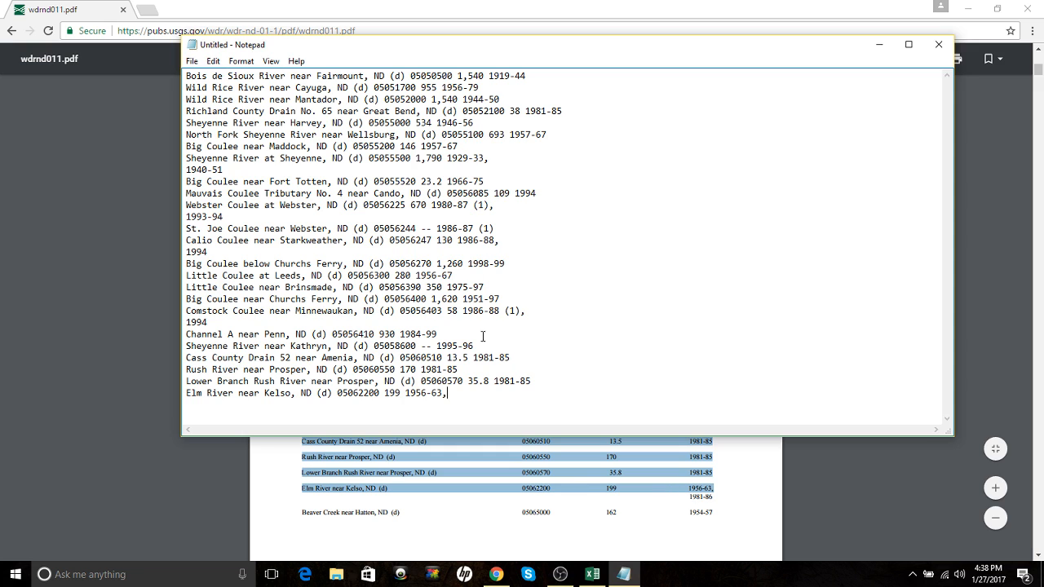
click(487, 79)
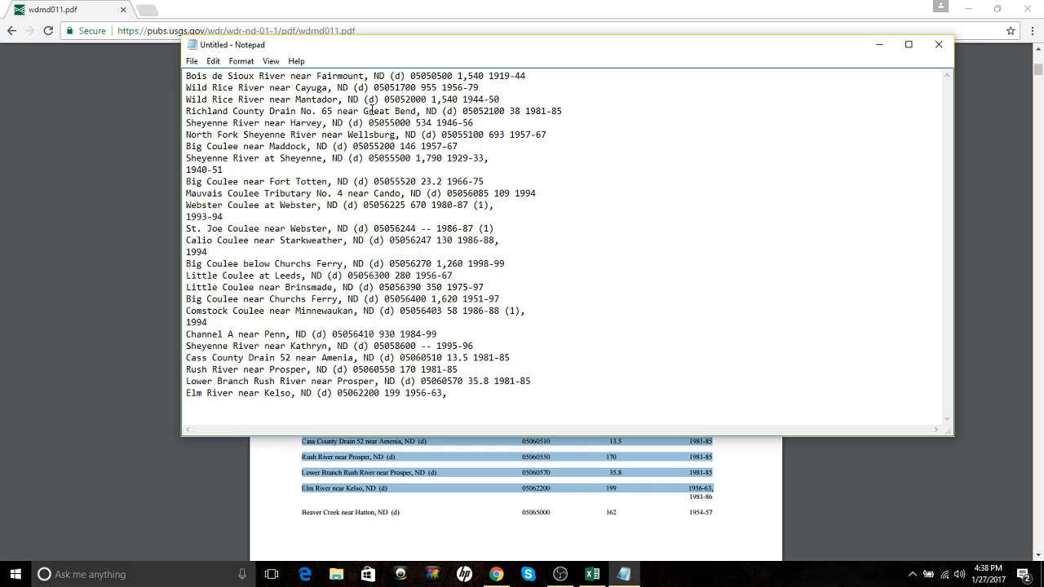
Step: Add commas on the first rows, after 1,540, 05051700, 955, 05052100, 38 and 534
text(,)
click(418, 87)
text(,)
click(443, 87)
text(,)
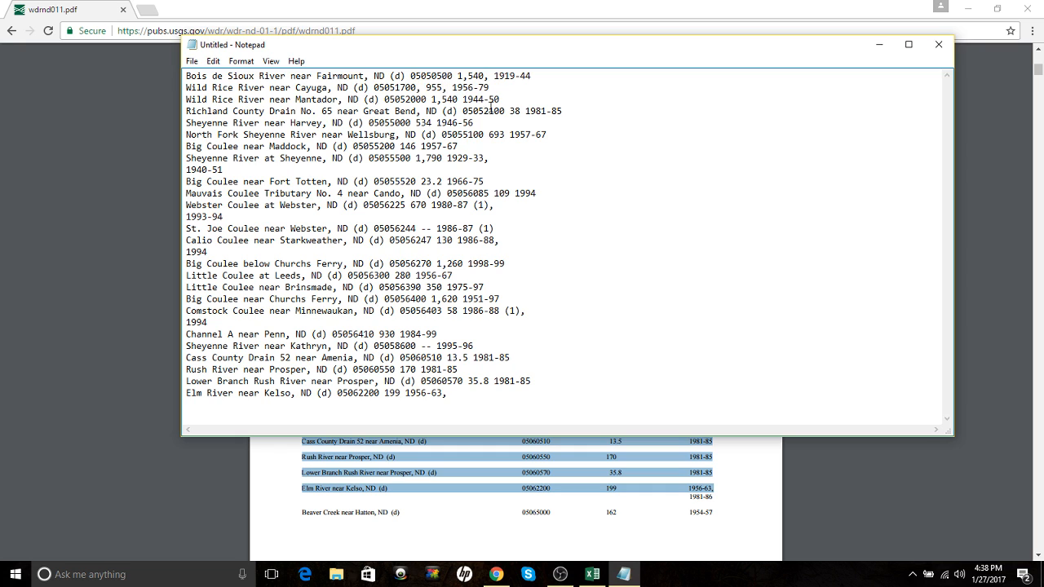
click(458, 99)
text(,)
click(504, 111)
text(,)
click(527, 111)
text(,)
click(434, 123)
text(,)
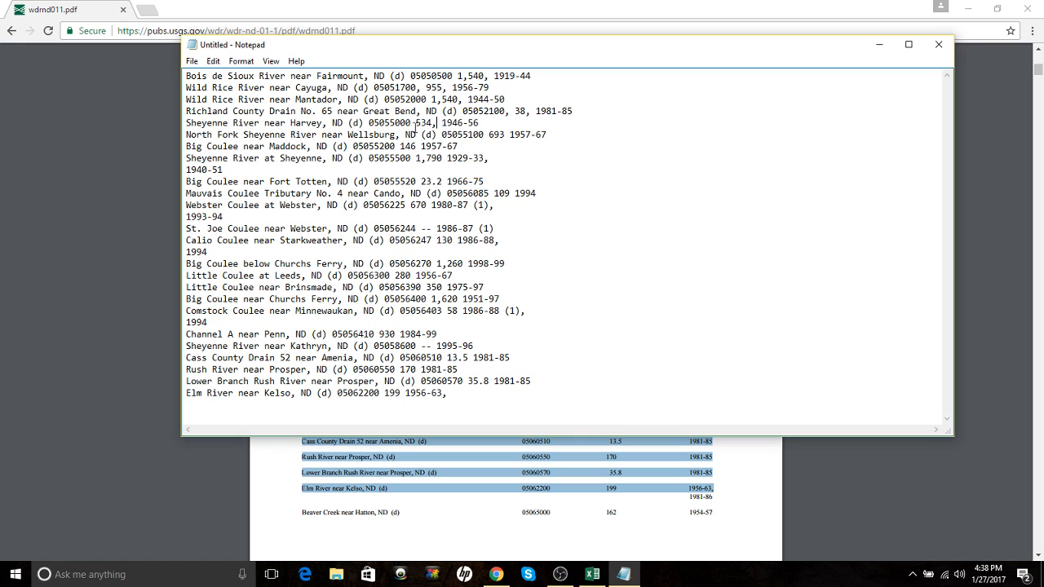
Step: Add commas after 05055000, 05055100, 693, 146, 05055200 and 1,790
click(412, 122)
text(,)
click(481, 135)
text(,)
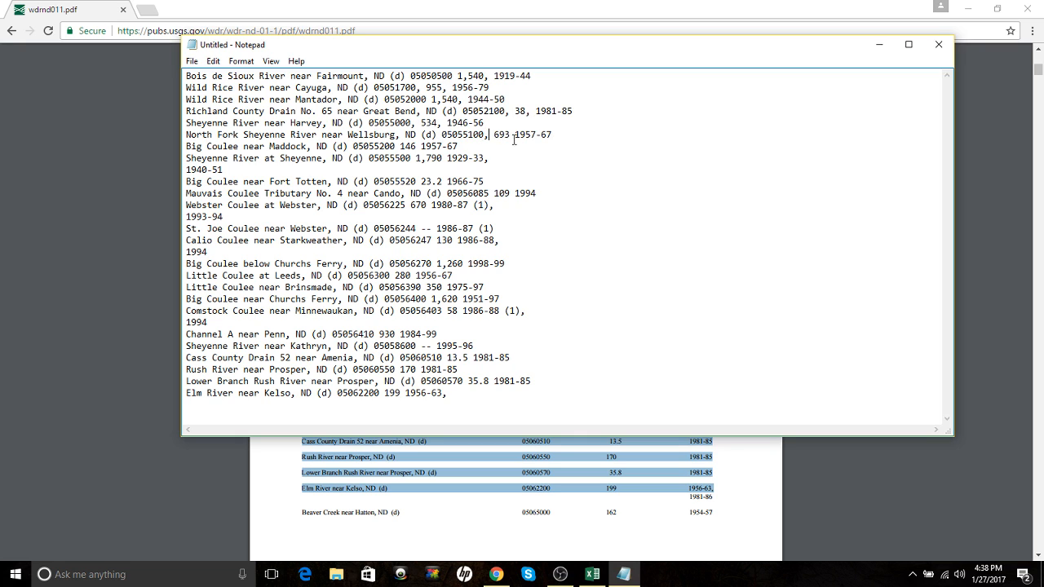
click(506, 135)
click(510, 135)
text(,)
click(419, 146)
text(,)
click(399, 146)
text(,)
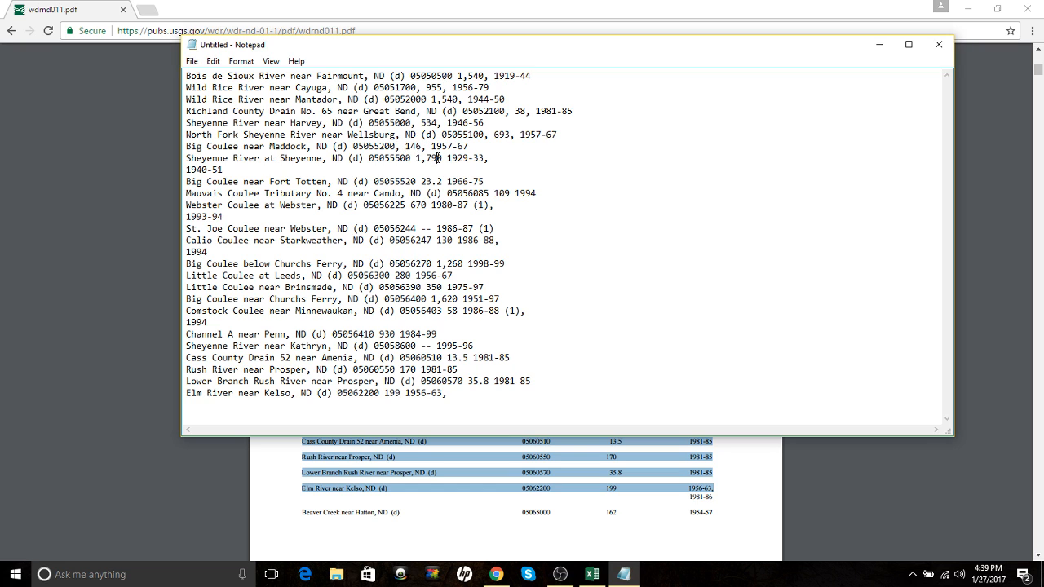
click(444, 157)
text(,)
Step: Comma-separate rows 05055520 through 05056270, removing the gap before 130 and a stray comma
click(416, 182)
text(,)
click(448, 182)
text(,)
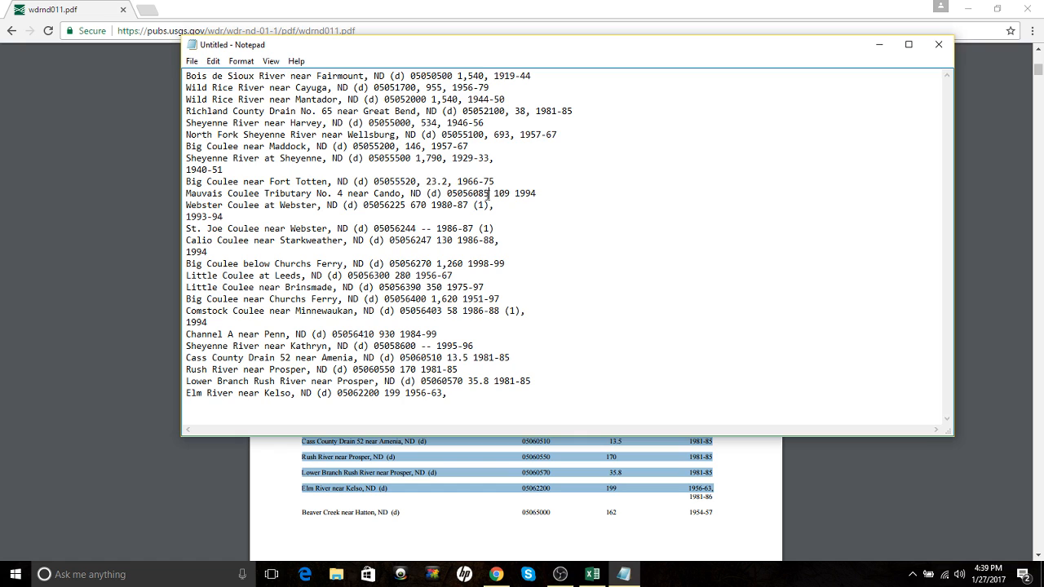
click(489, 193)
text(,)
click(515, 193)
text(,)
click(405, 205)
text(,)
click(431, 206)
text(,)
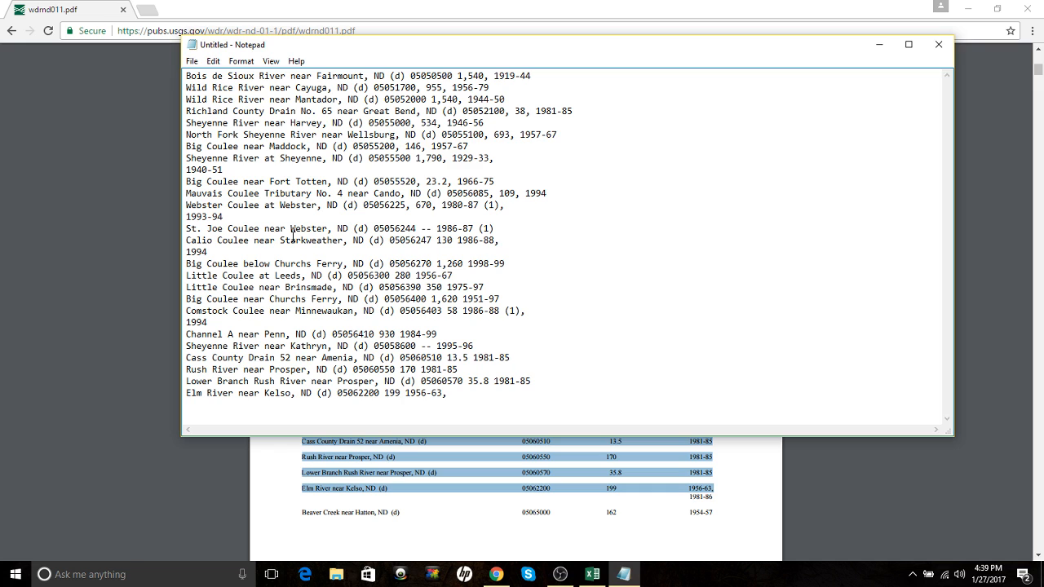
click(417, 229)
text(,)
click(438, 228)
text(,)
text(,)
key(BackSpace)
key(BackSpace)
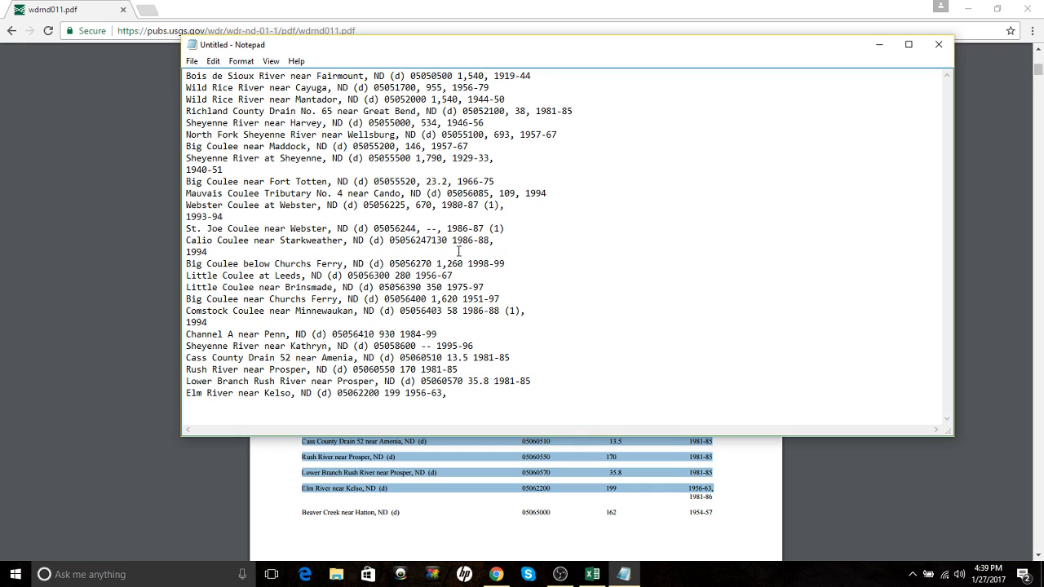
text(,)
key(Right)
key(Right)
key(Right)
text(,)
click(433, 263)
text(,)
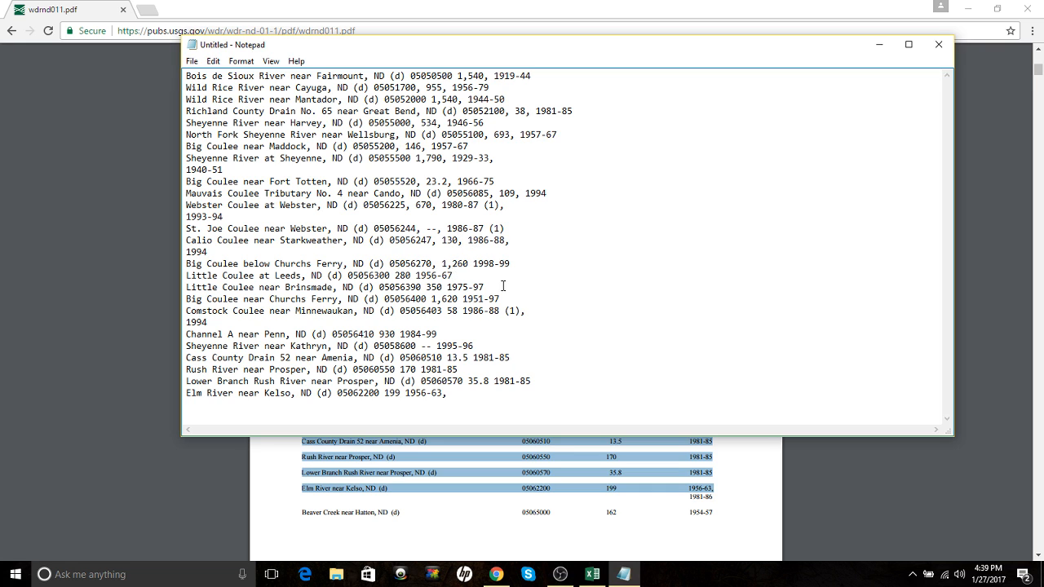
key(BackSpace)
text(,)
click(413, 276)
Step: Add commas on the Leeds through Comstock rows: 280, 05056300, 05056390, 350, 1,620, 58, 05056403
text(,)
click(389, 275)
text(,)
click(425, 287)
text(,)
click(447, 288)
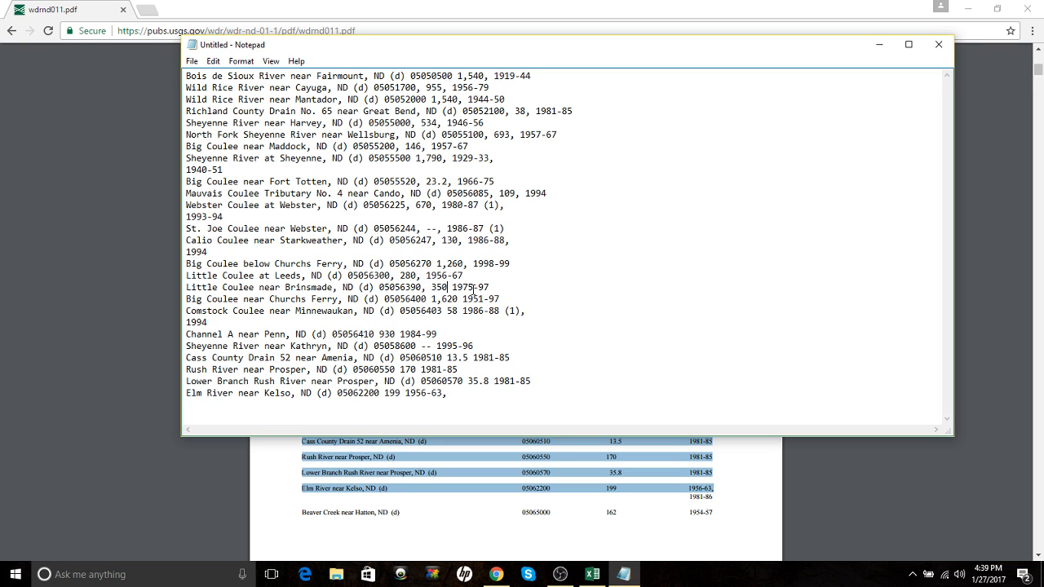
text(,)
click(458, 300)
text(,)
click(462, 311)
key(BackSpace)
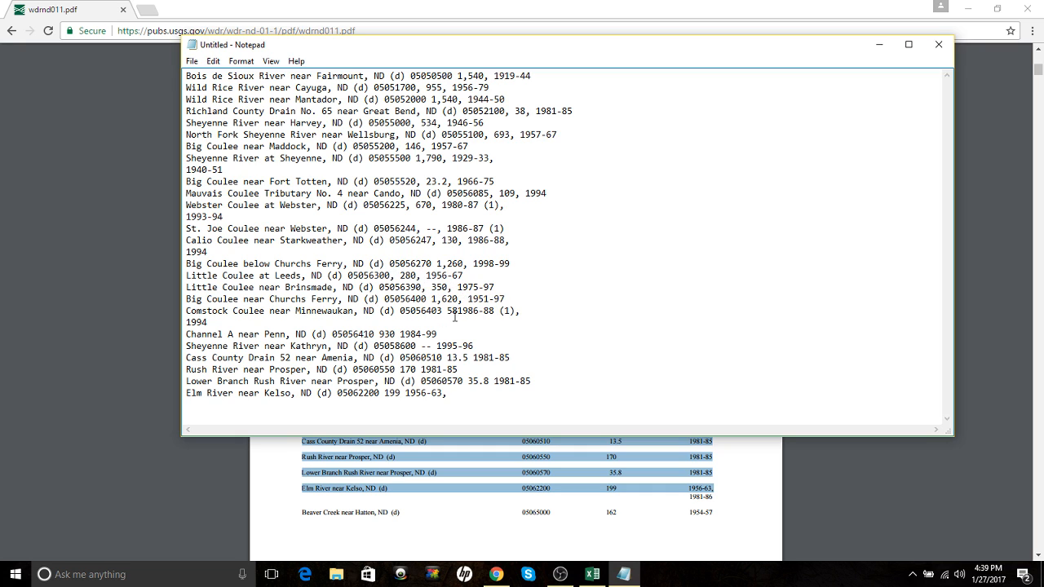
text(,)
click(444, 310)
text(,)
Step: Comma-separate the Channel A and Kathryn rows, inserting ', --,' and commas after 930, 05060510, 13.5
click(370, 334)
click(381, 338)
text(, --)
text(,)
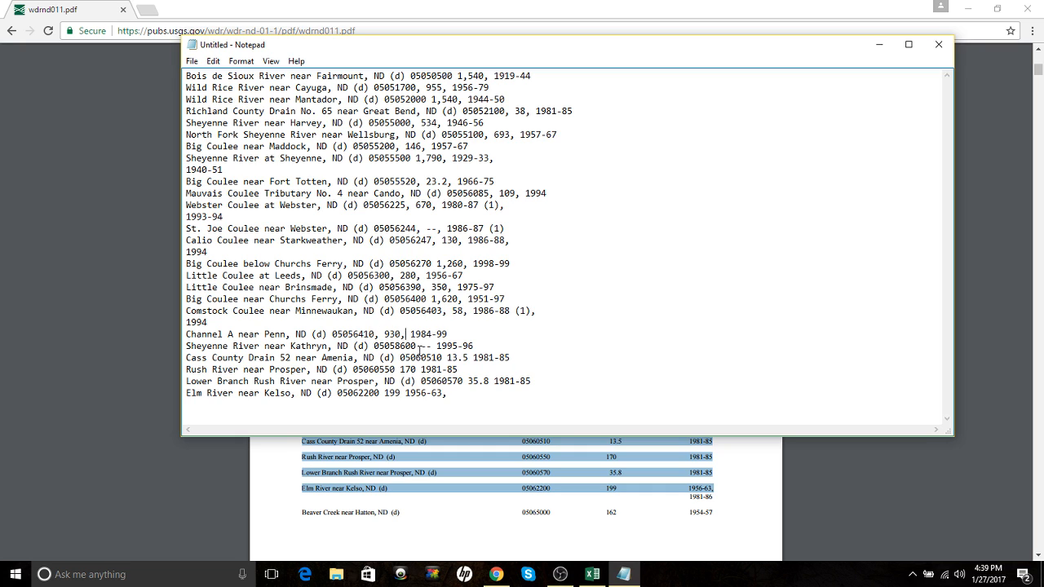
click(415, 346)
text(,)
click(439, 346)
text(,)
click(445, 357)
text(,)
click(474, 358)
text(,)
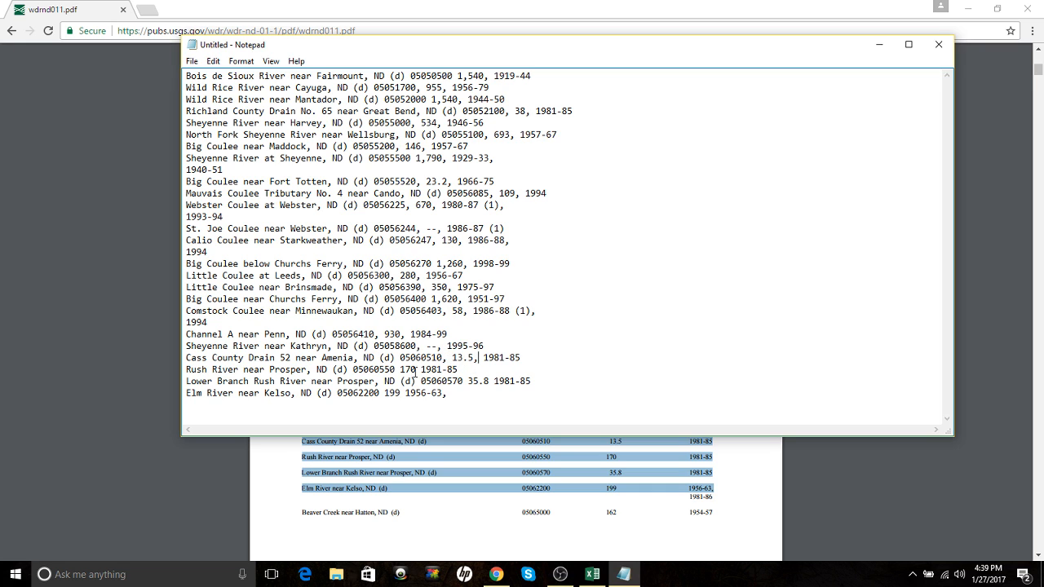
Step: Finish commas on the last rows after 05060550, 170, 05060570, 35.8, 05062200 and 199
click(416, 370)
text(,)
click(396, 369)
text(,)
click(468, 381)
text(,)
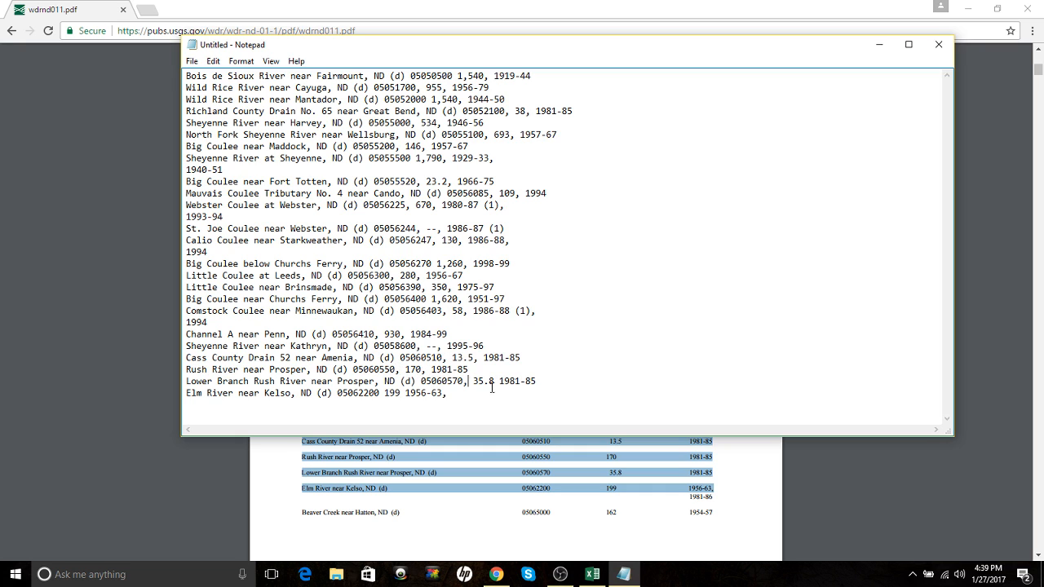
click(492, 382)
text(,)
click(380, 395)
text(,)
click(405, 394)
text(,)
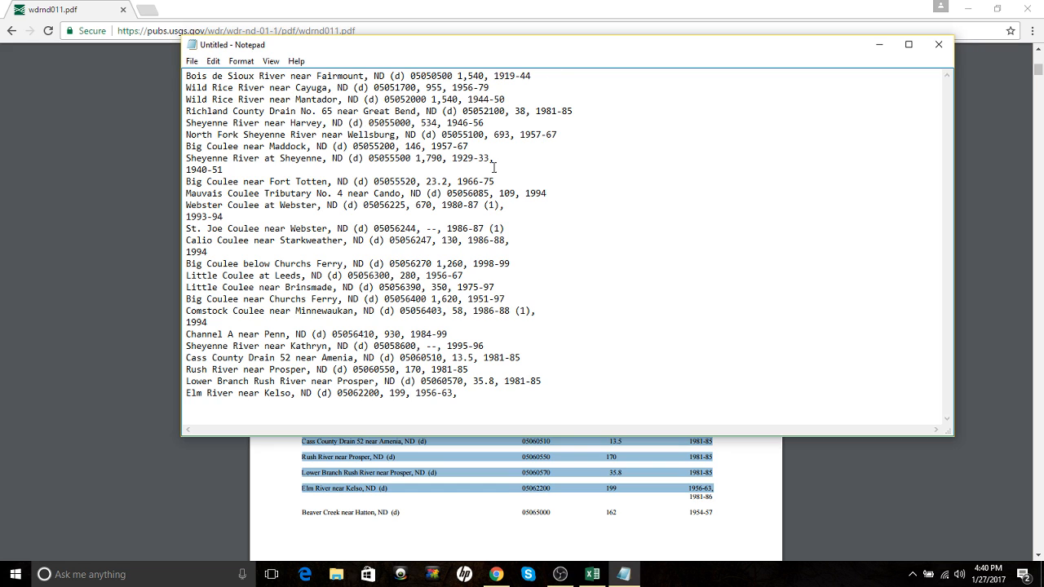
click(192, 62)
Step: Save the comma-separated list as doc4 on the Desktop and close Notepad
click(221, 120)
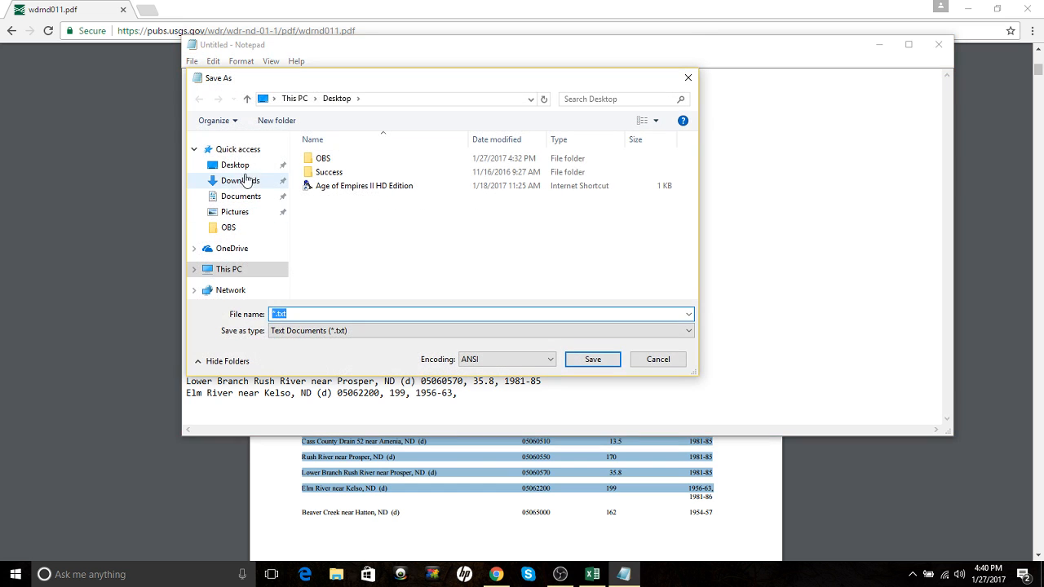
click(233, 166)
click(300, 314)
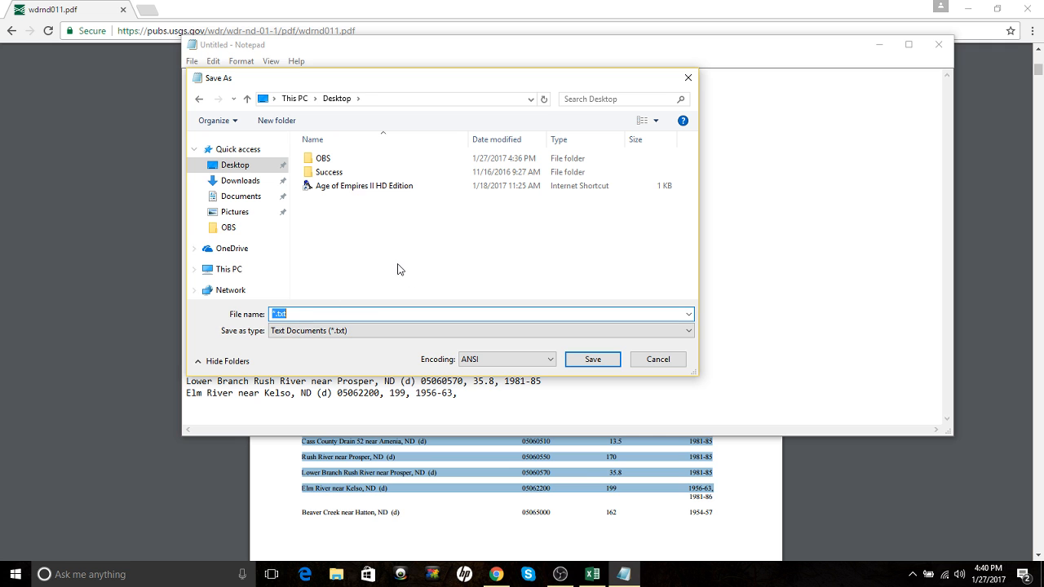
text(doc4)
key(Return)
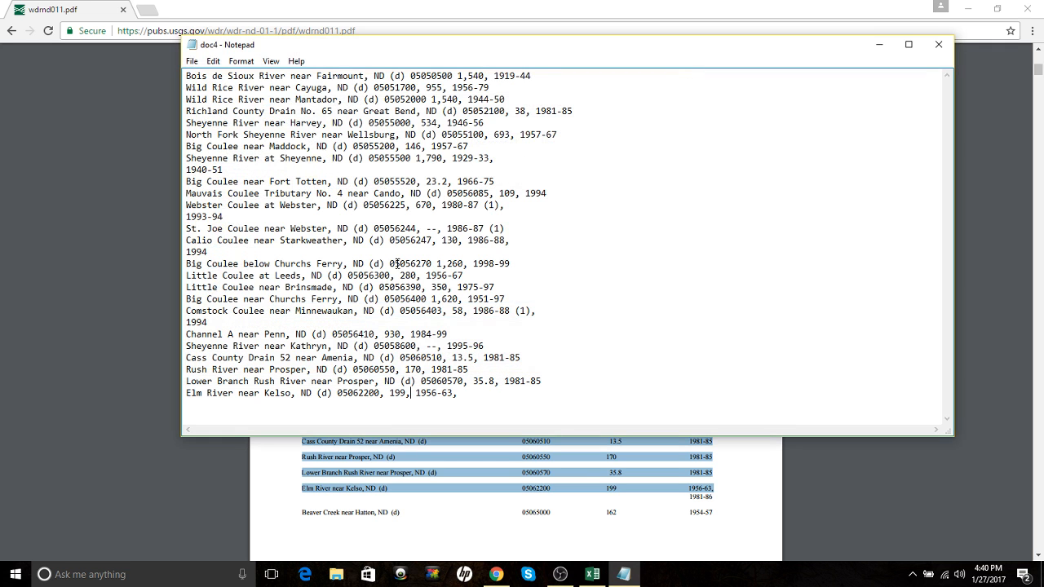
click(938, 44)
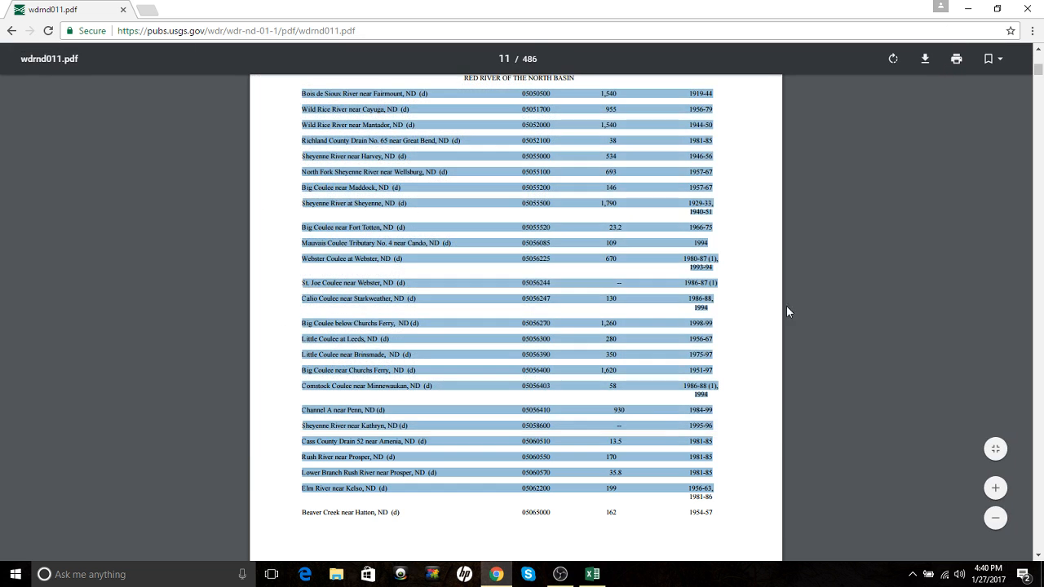
Step: Back in Excel, attempt a From Web import, decline the script error and cancel the query
click(592, 574)
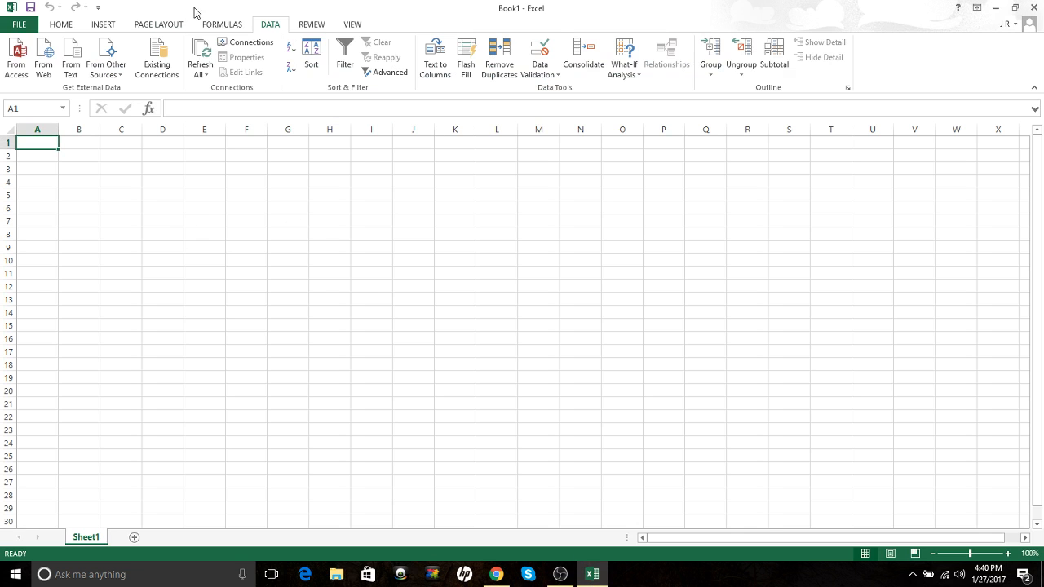
click(63, 24)
click(267, 24)
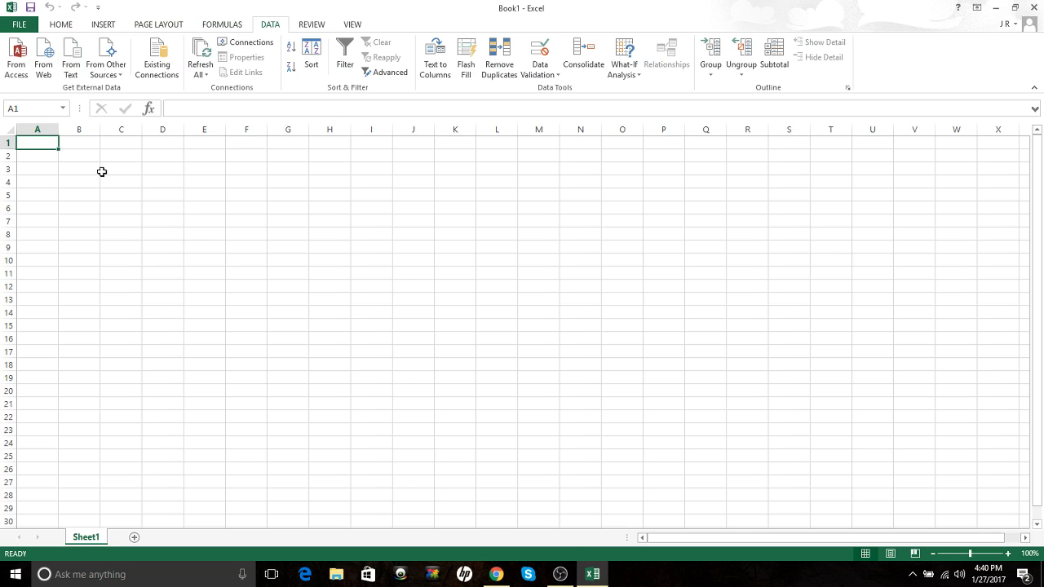
click(45, 68)
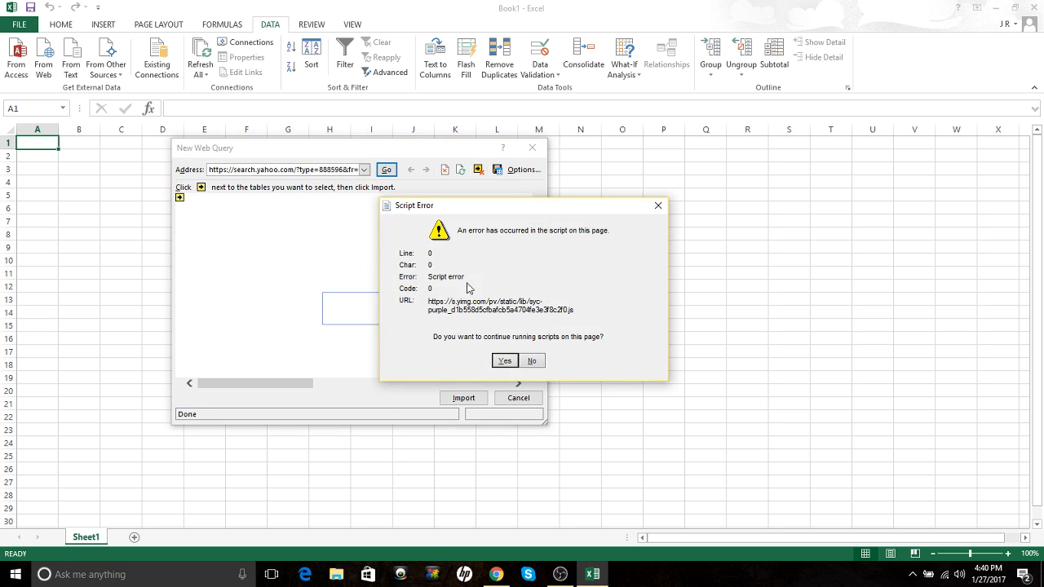
click(532, 359)
click(532, 147)
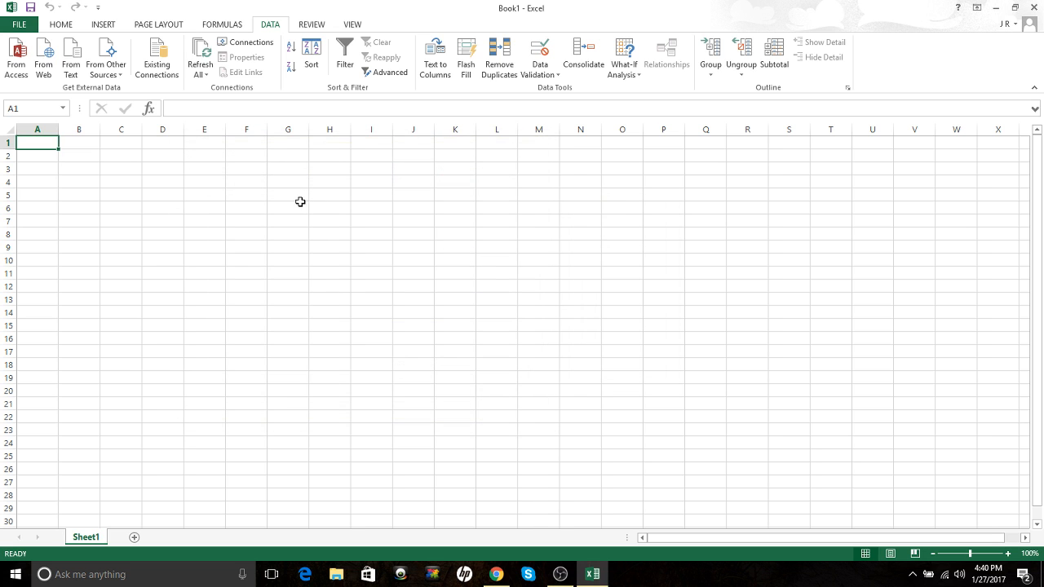
click(23, 74)
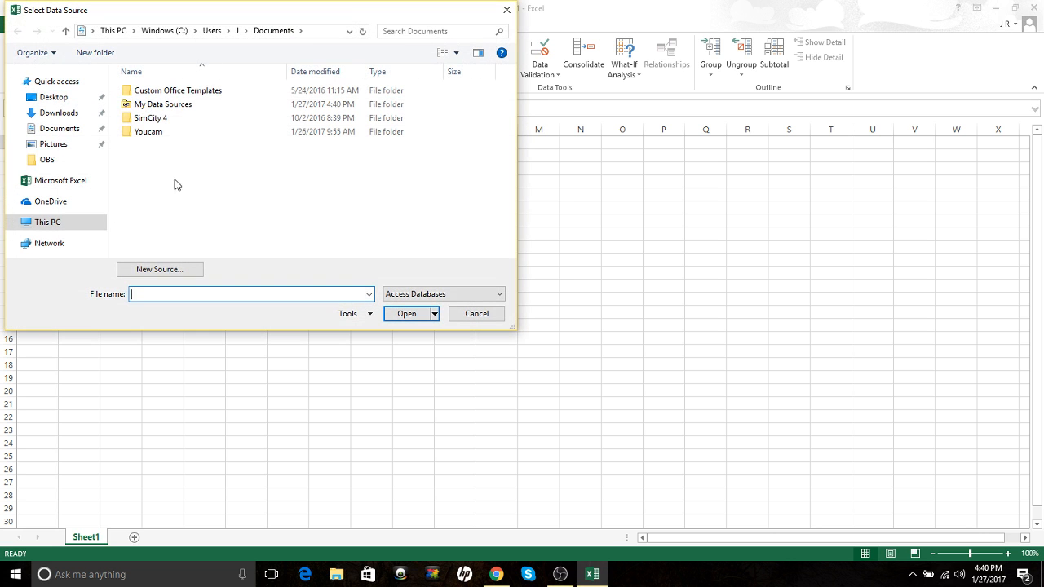
Step: Dismiss the database import and open the From Text file browser on the Desktop
click(60, 102)
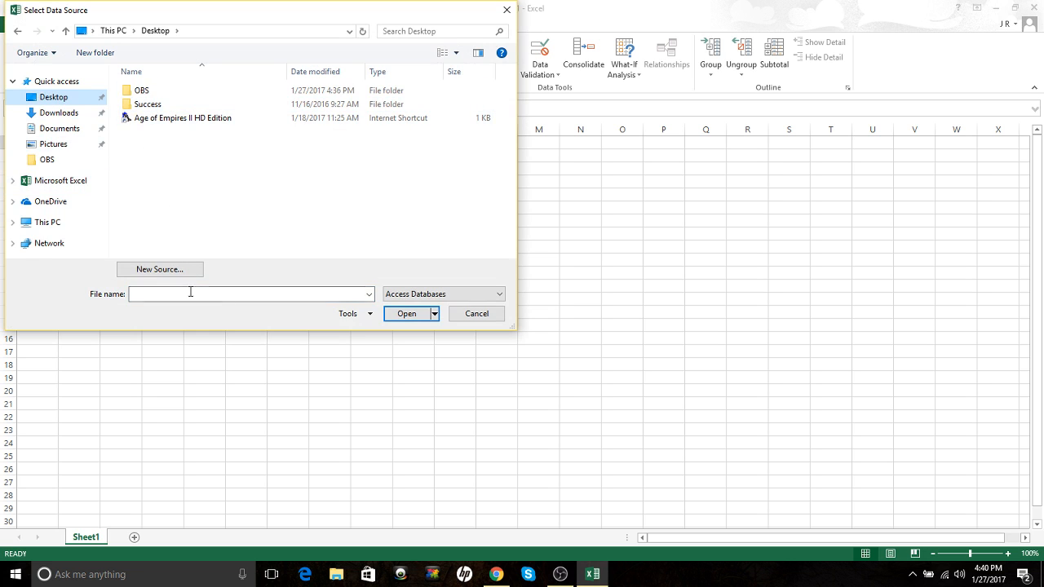
click(507, 10)
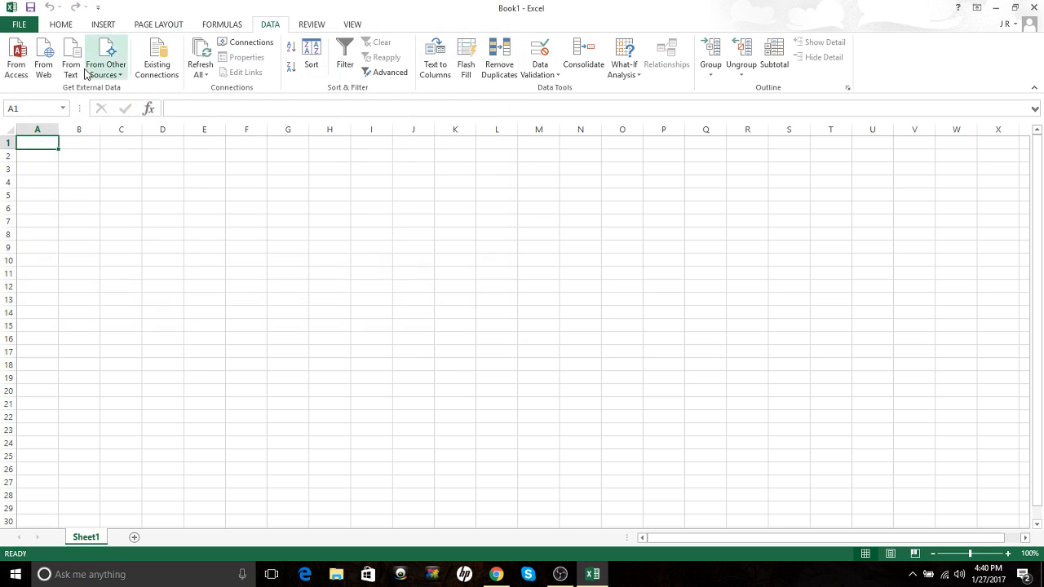
click(71, 76)
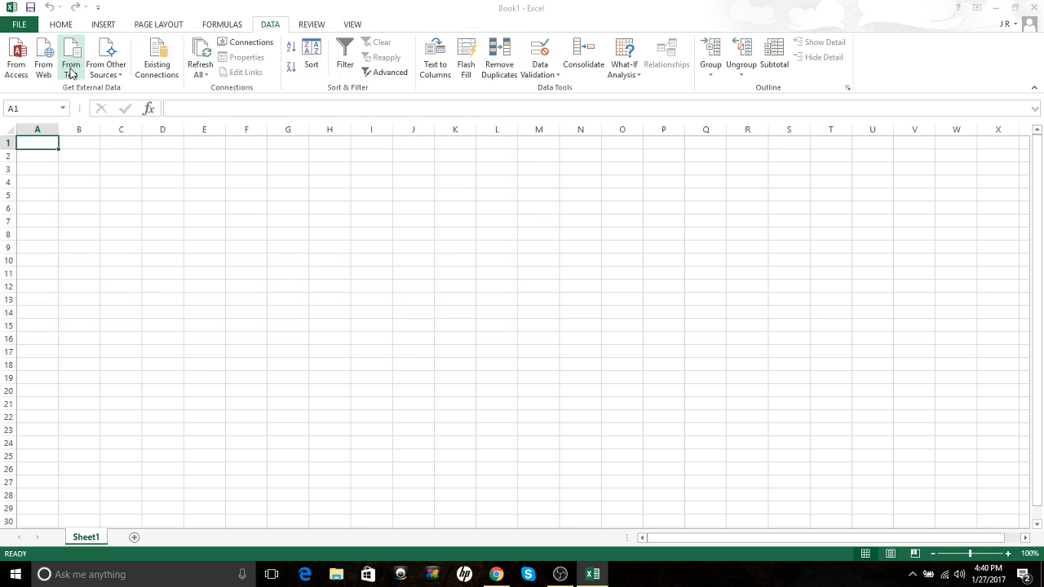
click(65, 100)
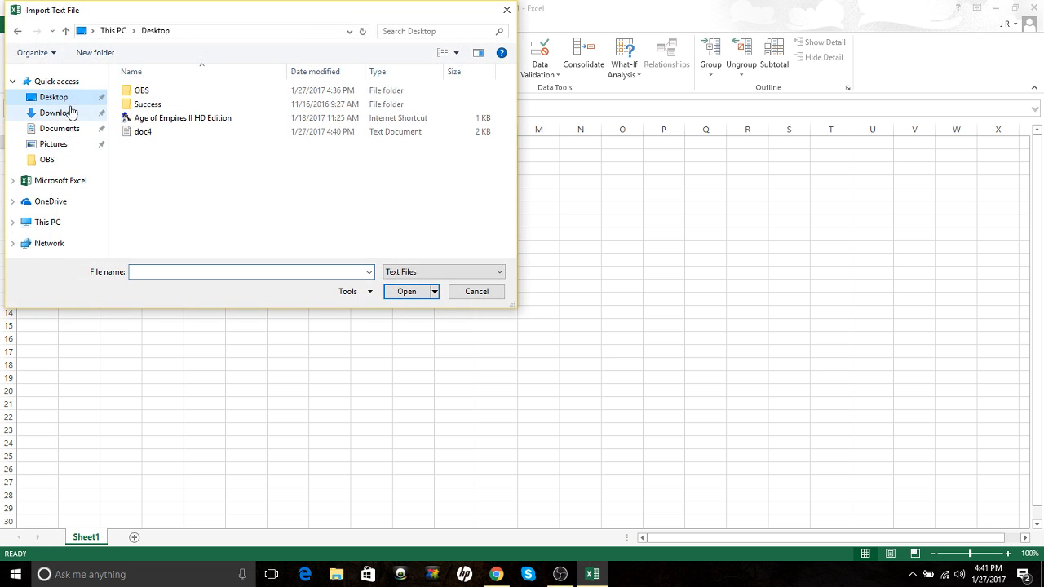
Step: Open doc4 from the Desktop into the Text Import Wizard
double_click(152, 135)
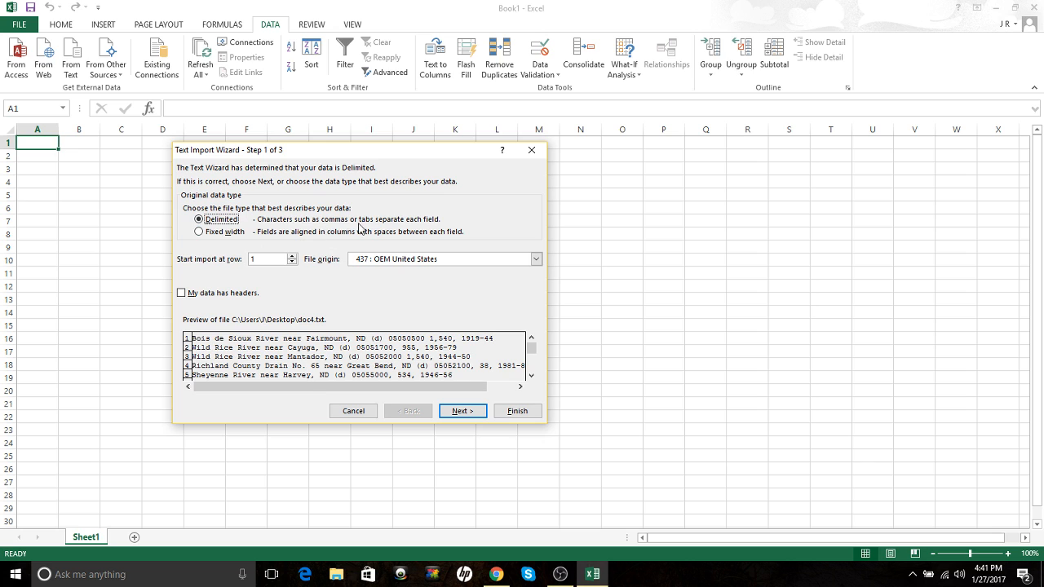
Step: Keep Delimited as the data type and advance to step 2 of the wizard
click(198, 232)
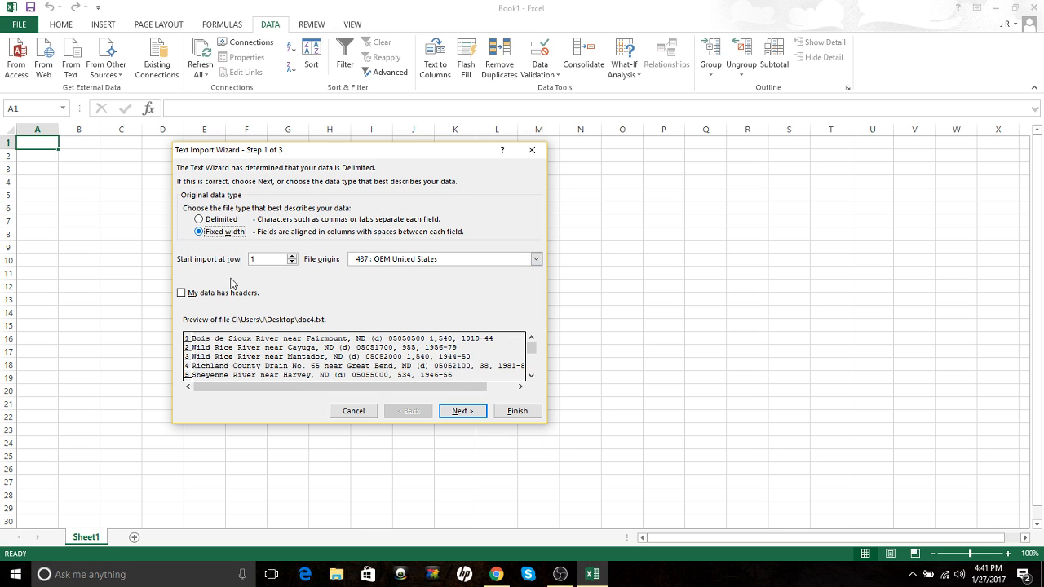
click(220, 222)
click(461, 415)
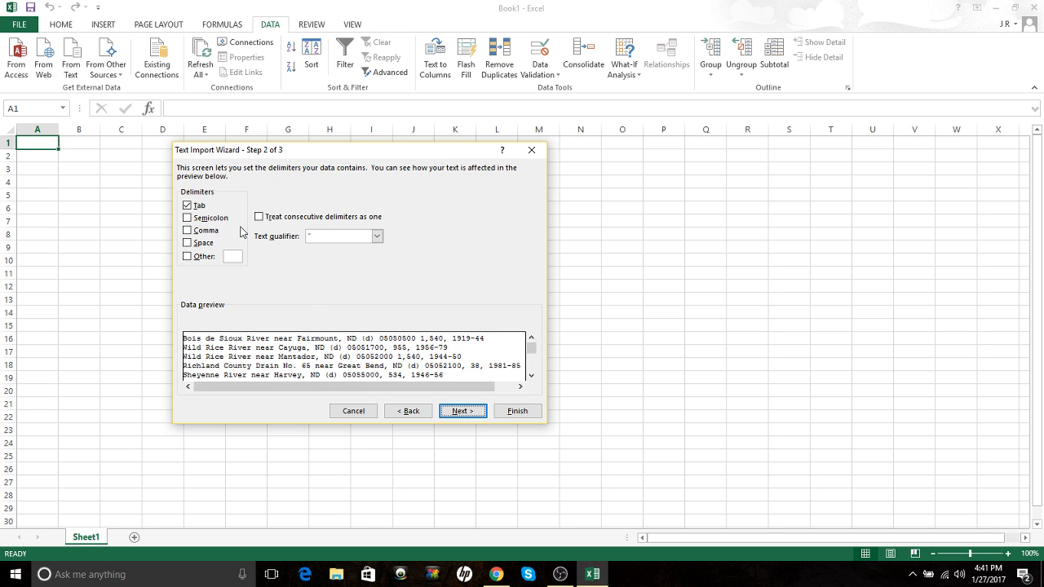
Step: After testing Semicolon and Space, split fields at commas only and finish the Text Import Wizard
click(198, 218)
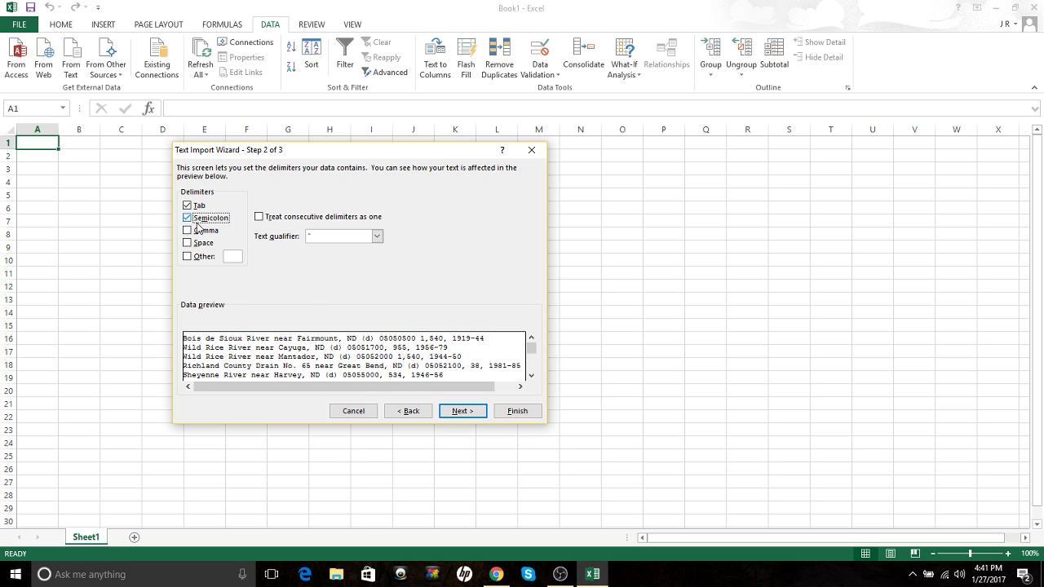
click(188, 243)
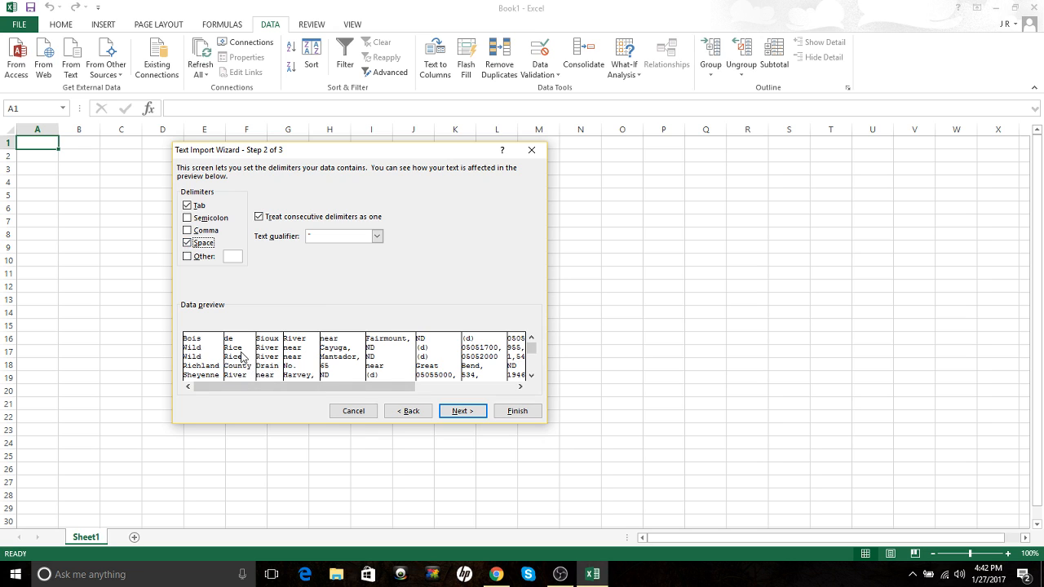
click(187, 243)
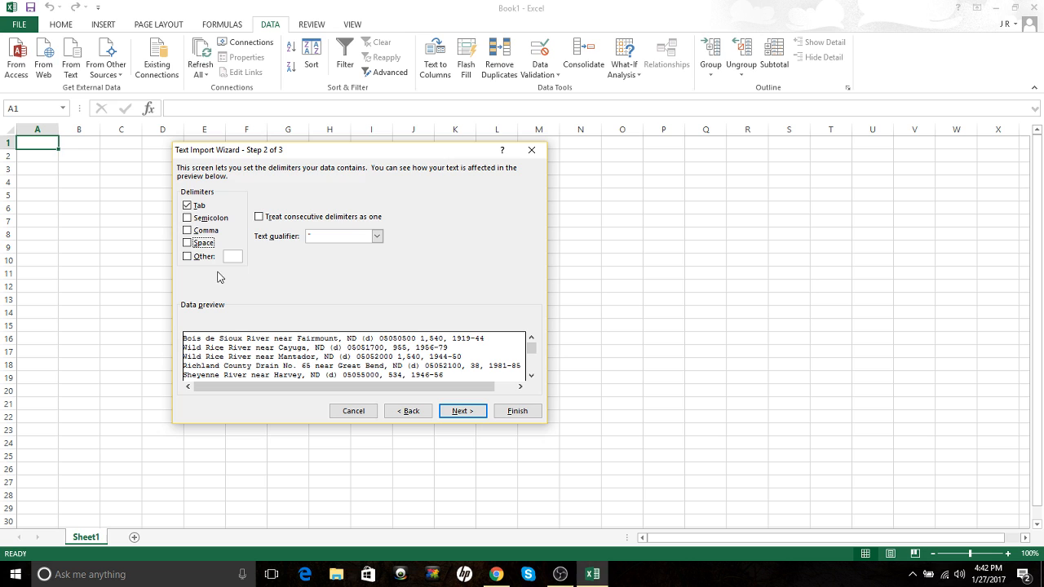
click(188, 231)
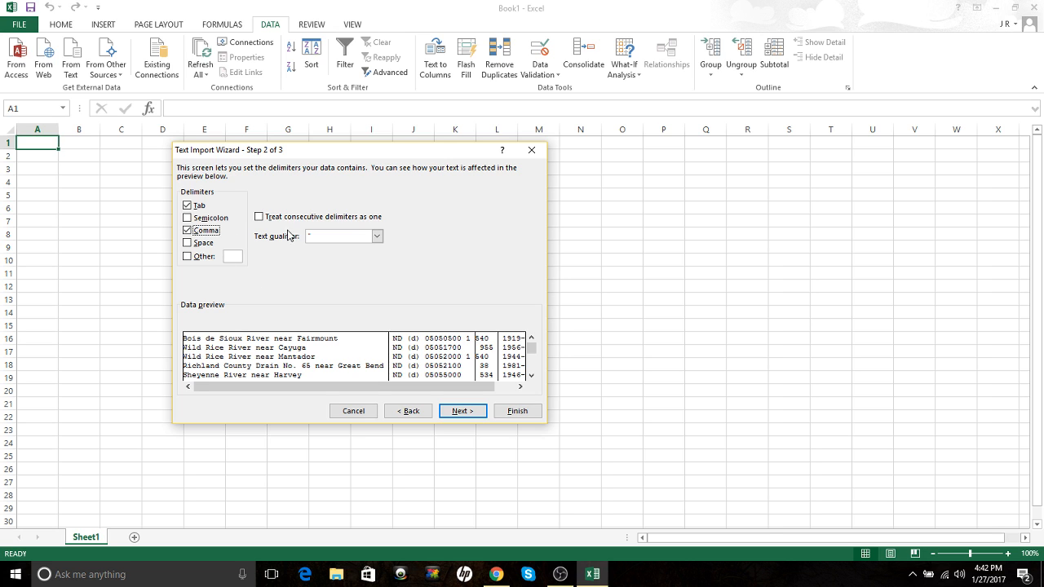
click(461, 411)
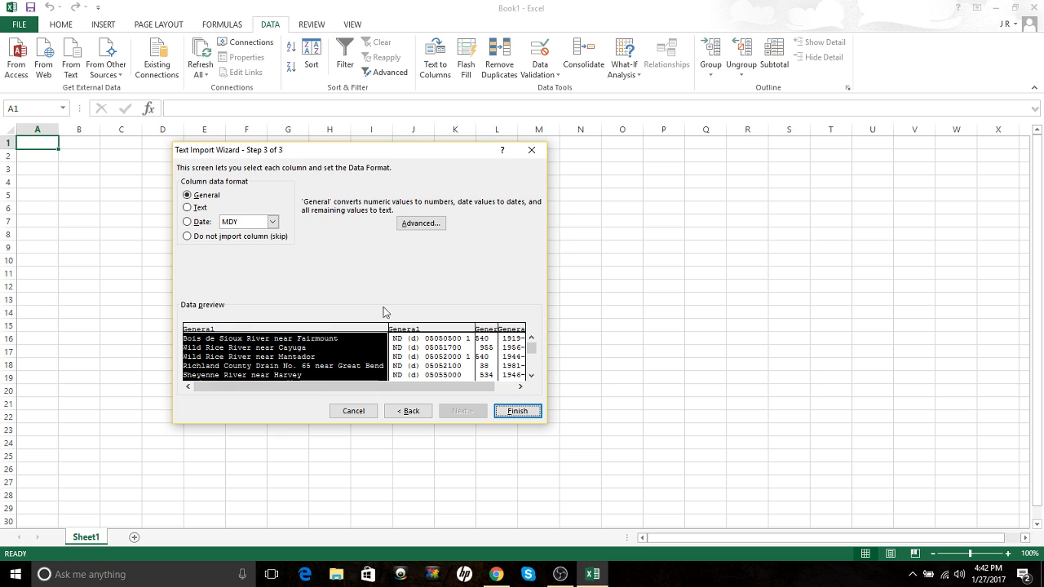
click(503, 416)
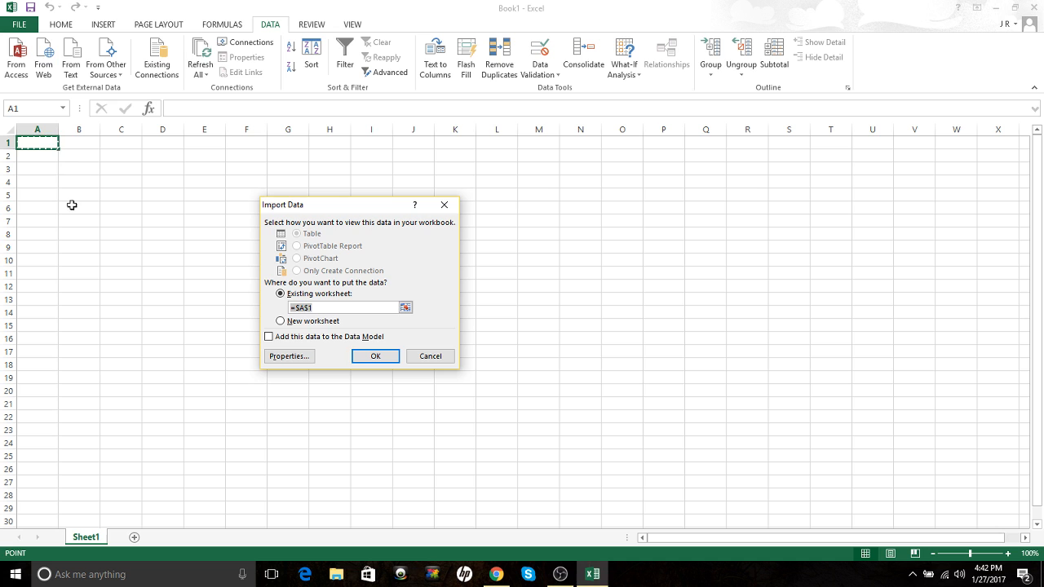
Step: Import the station data into the existing worksheet starting at cell B2
click(77, 158)
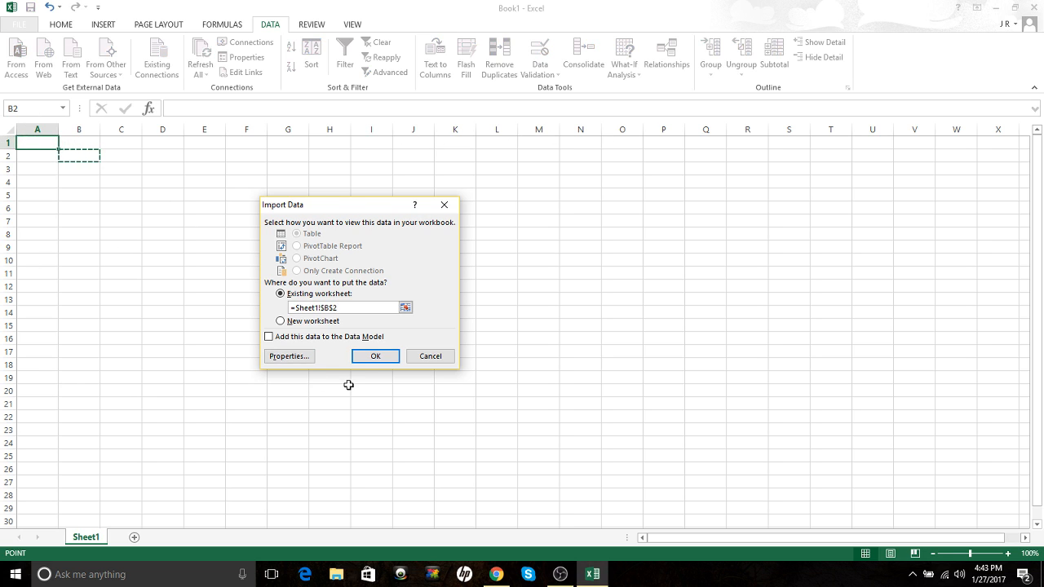
click(374, 357)
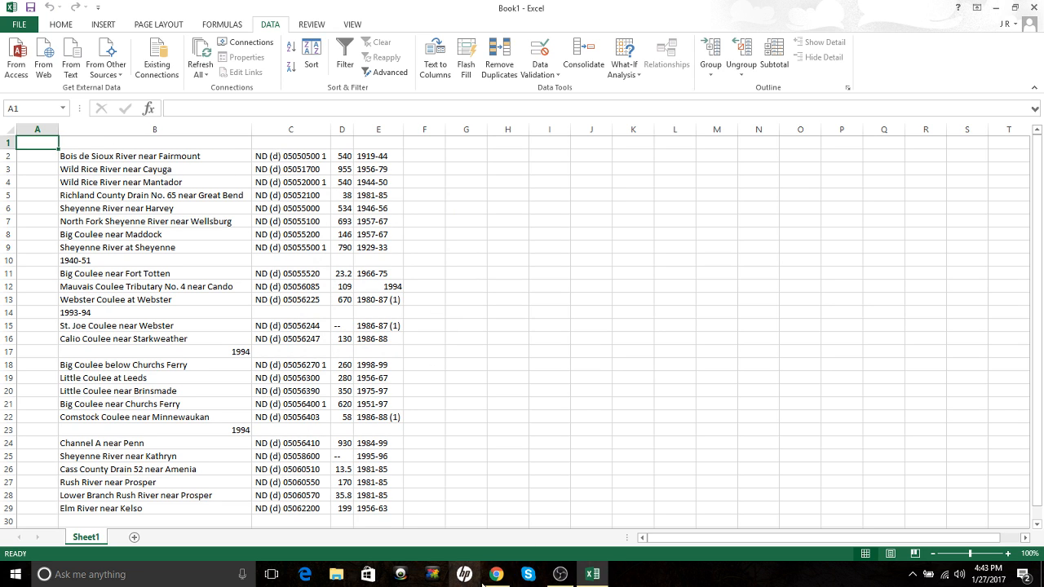
click(496, 574)
click(550, 110)
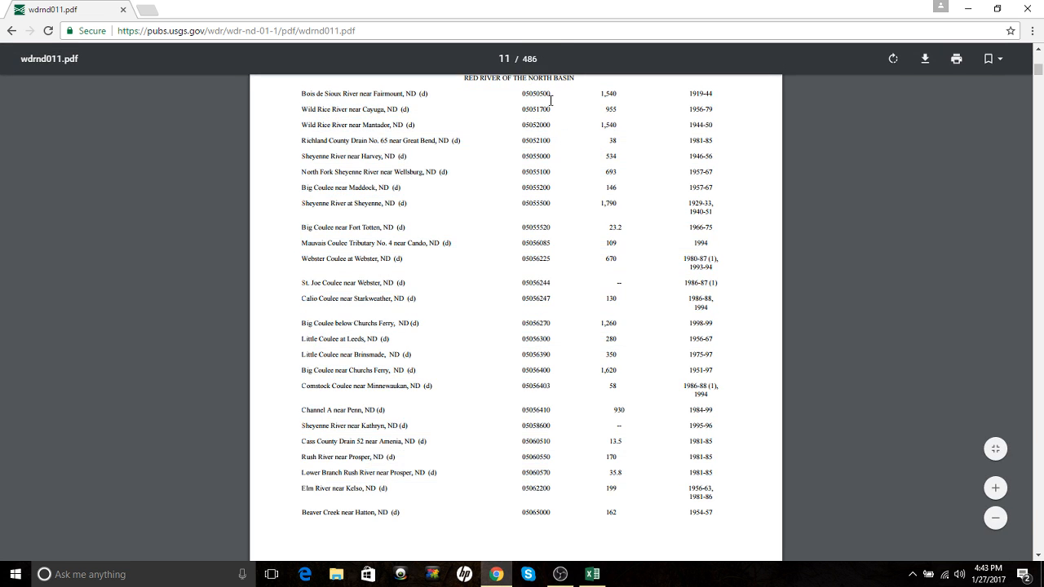
scroll(568, 237, up, 1)
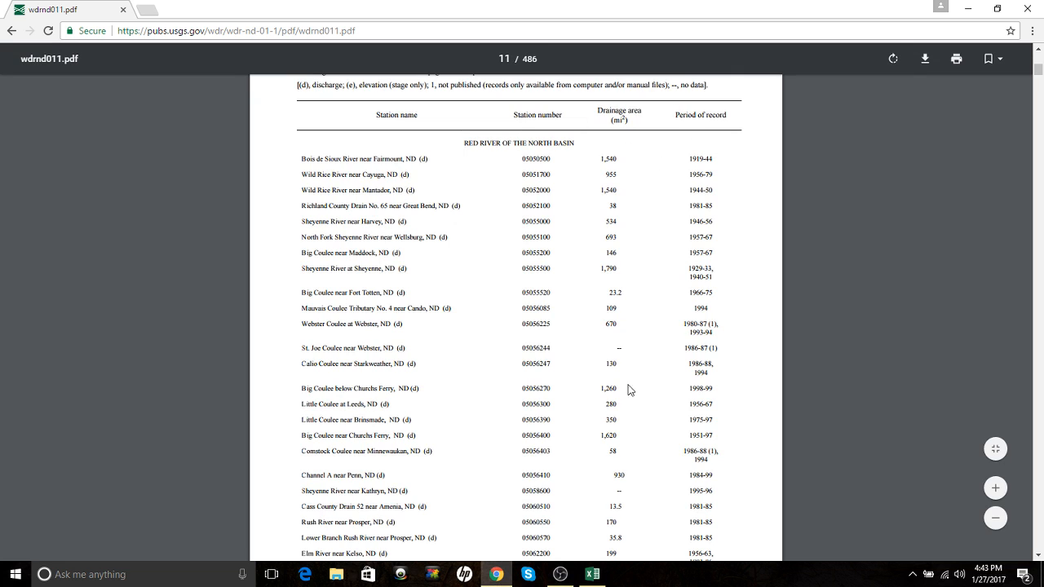
click(591, 574)
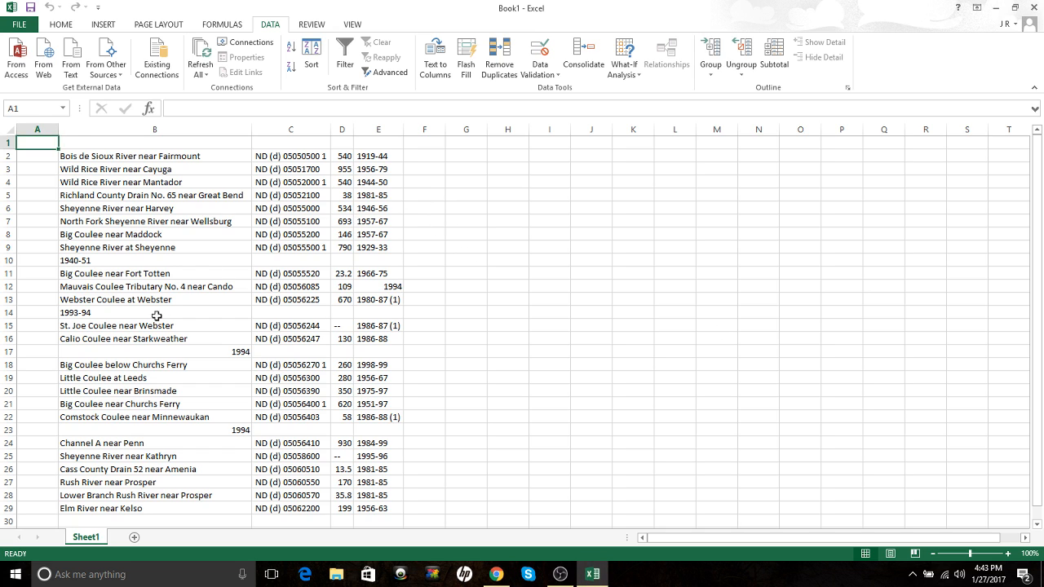
Step: Delete the stray year fragments in B10, B14, B17 and B23
click(82, 260)
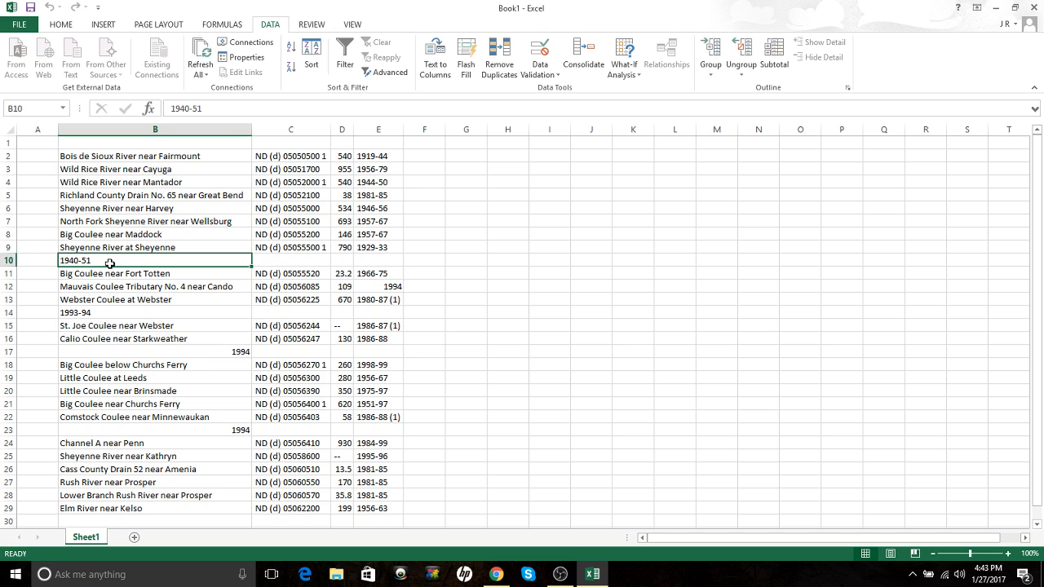
key(Delete)
click(93, 312)
key(Delete)
click(122, 352)
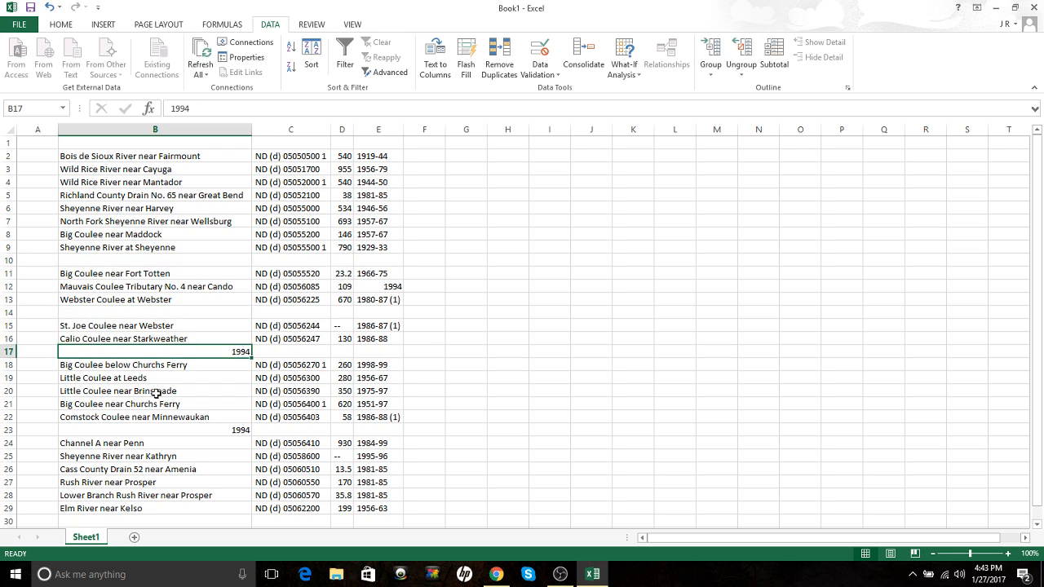
key(Delete)
click(184, 434)
key(Delete)
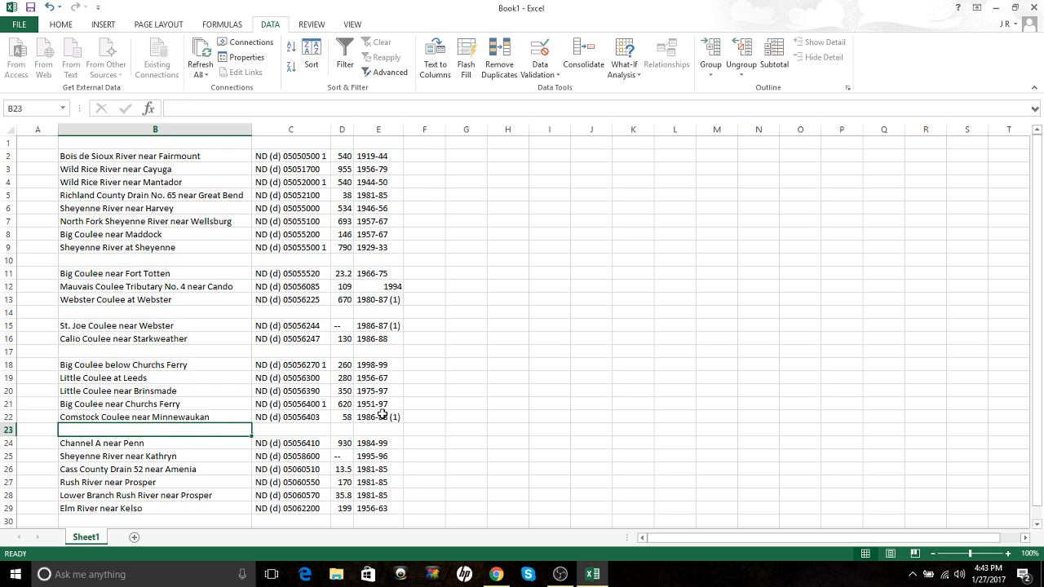
Step: Left-align B2:C29, right-align the date ranges in E2:E29, and centre D2:D29
drag(91, 158, 310, 492)
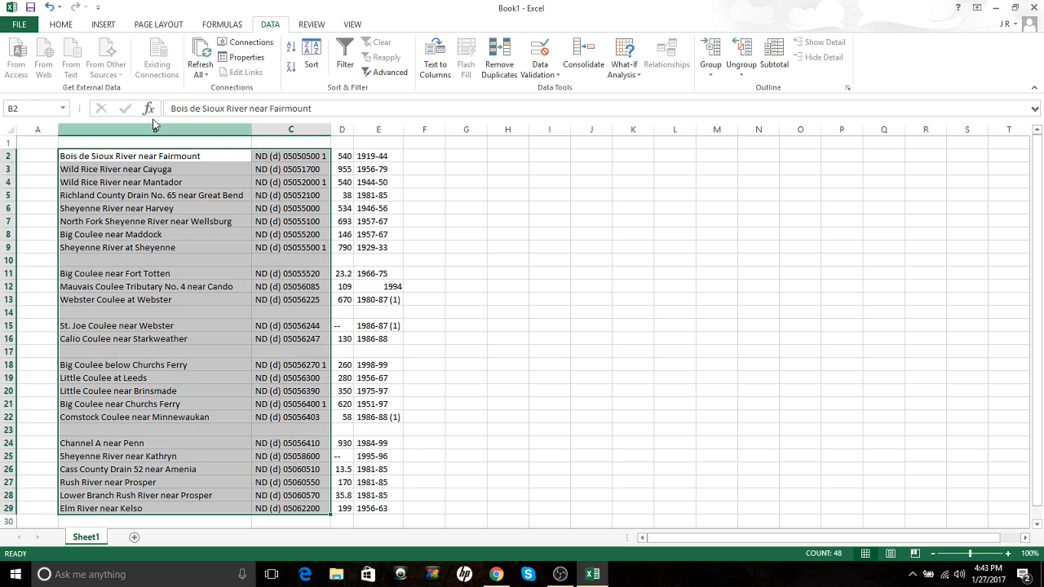
click(62, 25)
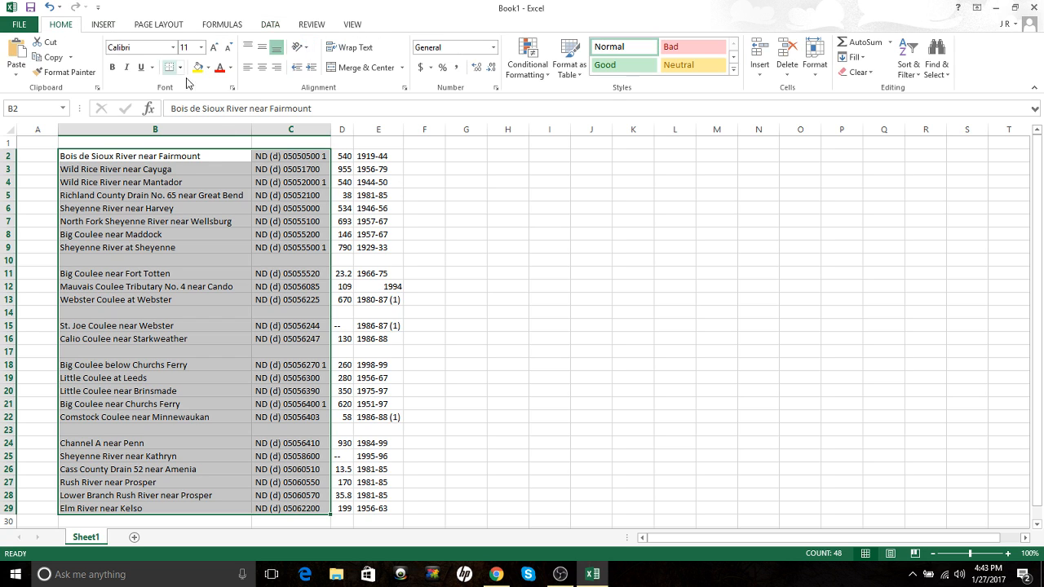
click(244, 71)
drag(373, 156, 375, 507)
click(275, 71)
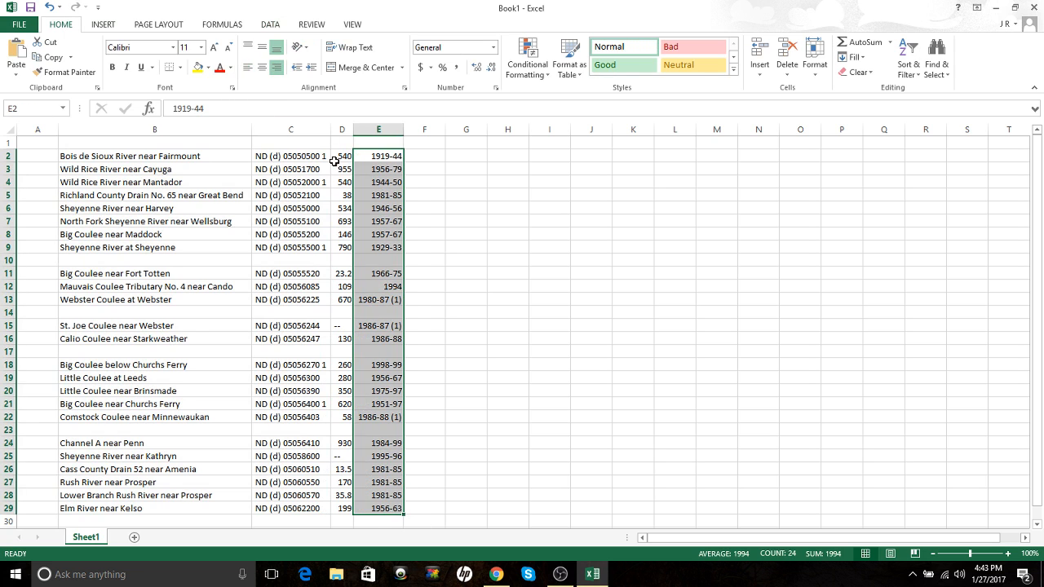
drag(341, 157, 342, 507)
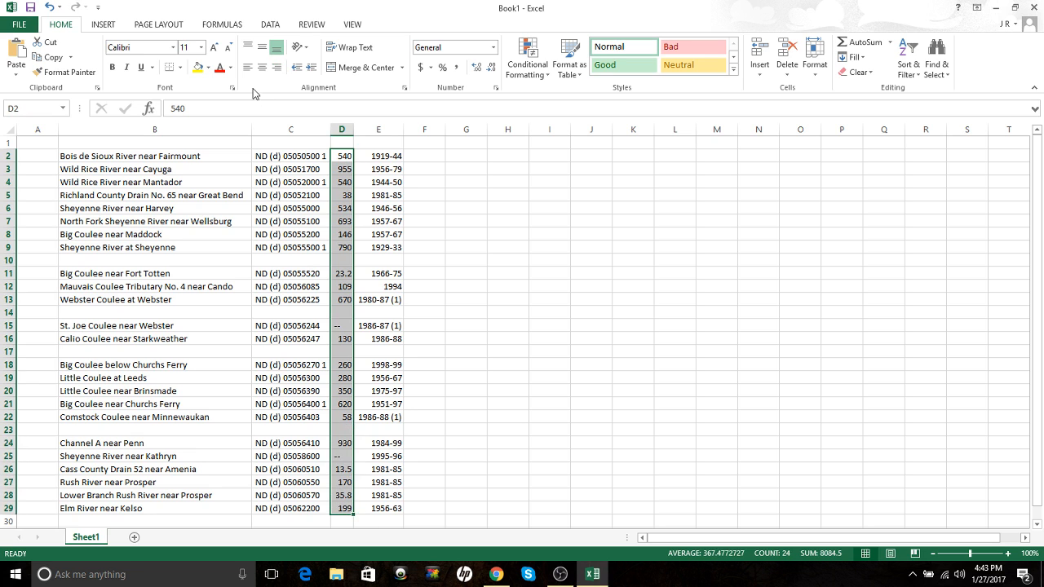
click(262, 67)
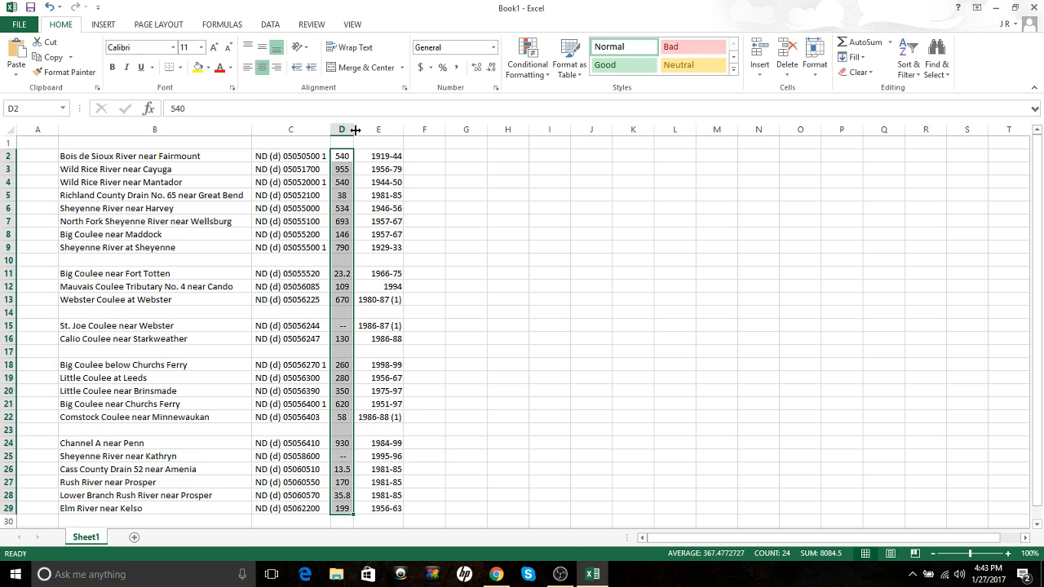
Step: Widen columns C, D and E to fit their contents
drag(355, 130, 434, 132)
drag(331, 130, 343, 132)
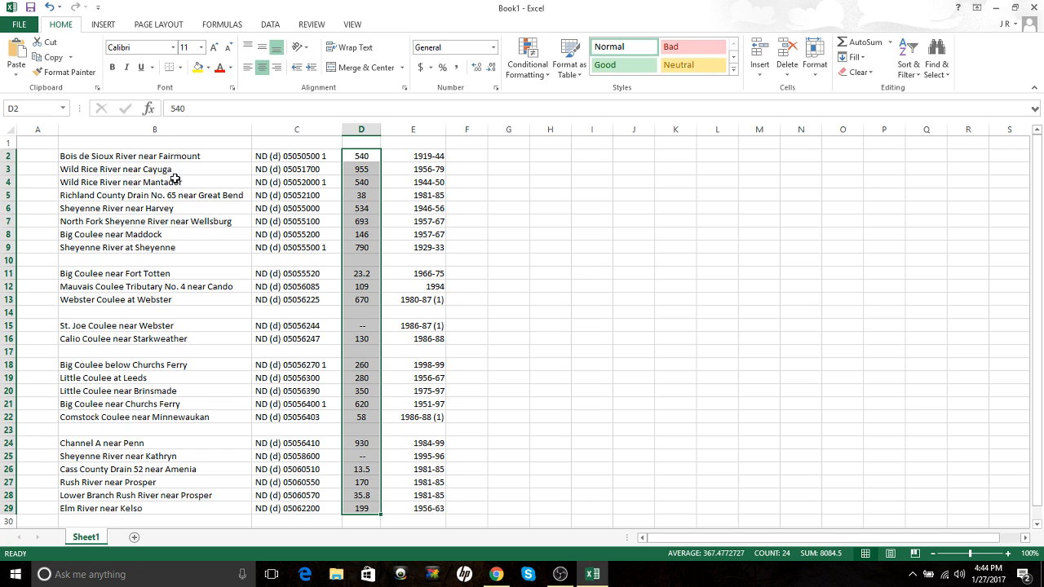
click(174, 141)
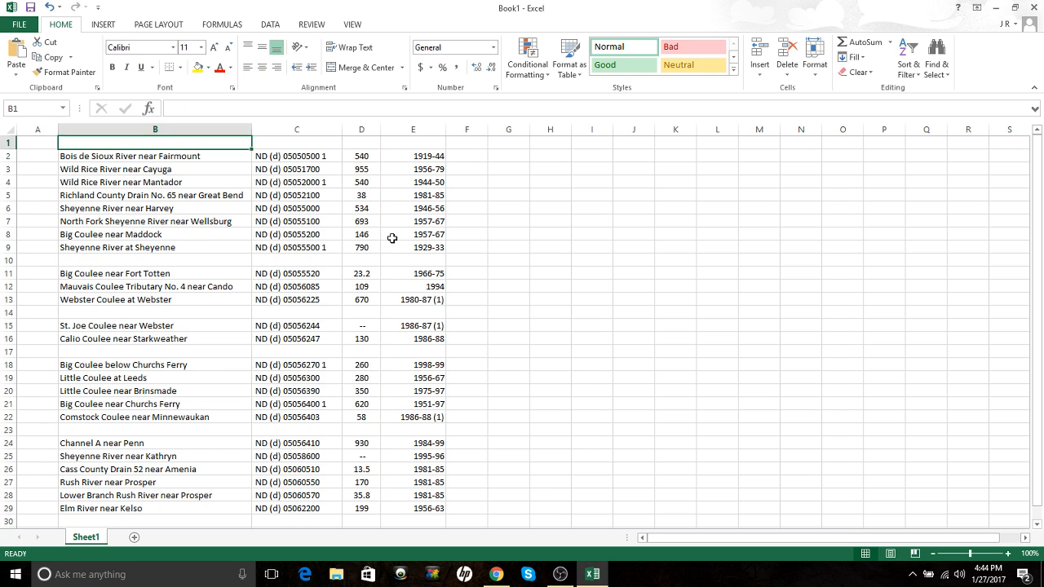
Step: Enter the headers Station Name, Number, D.A. and Time Range in B1:E1
text(Stat)
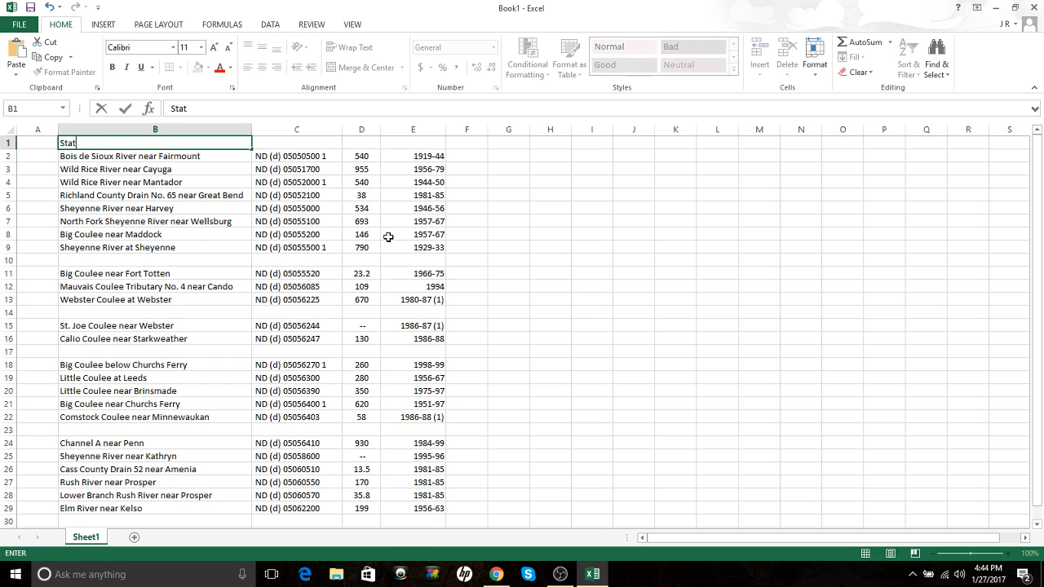
text(ion Name)
key(Tab)
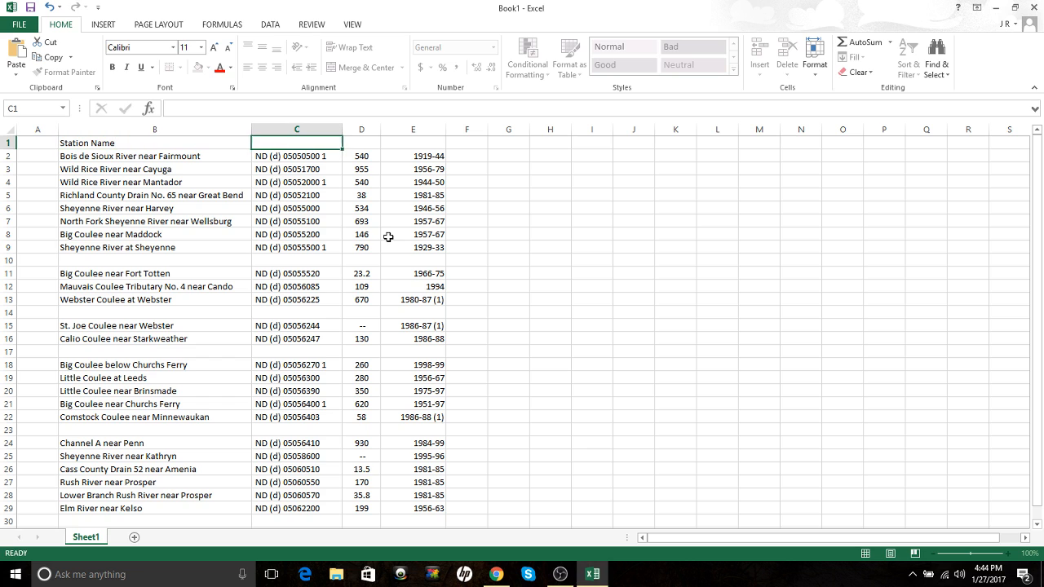
text(Number)
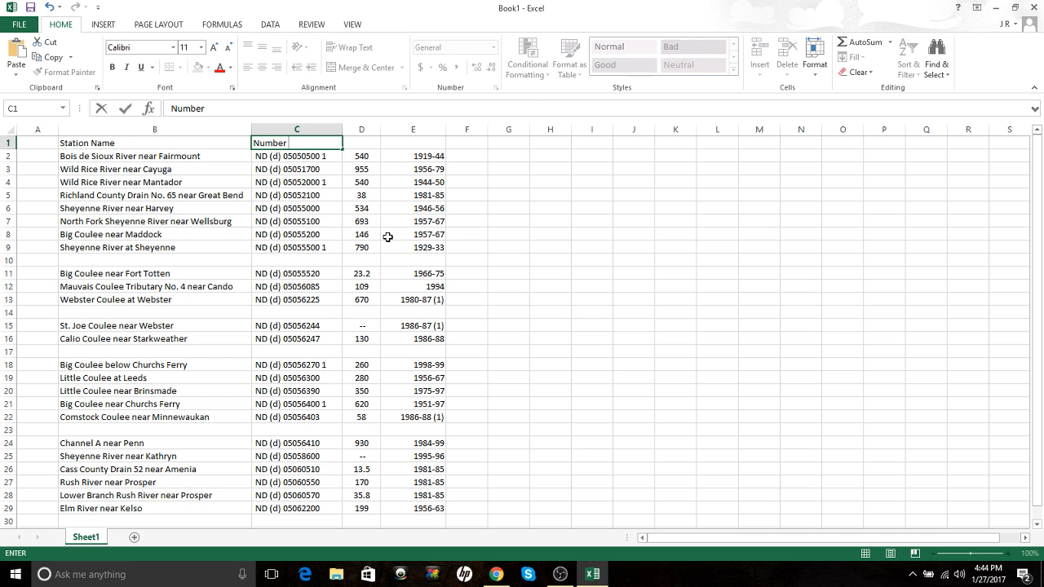
key(Tab)
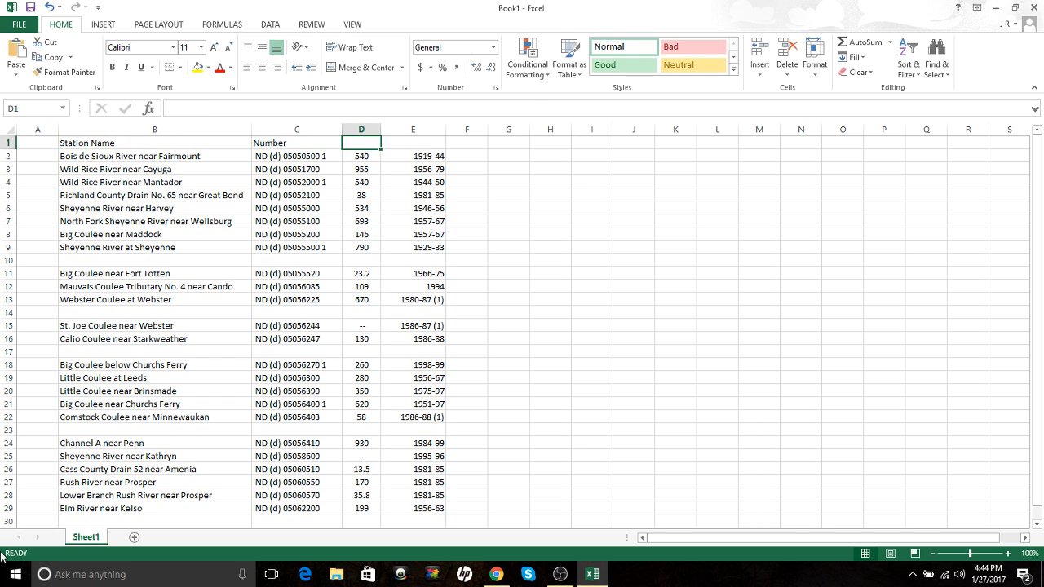
click(499, 574)
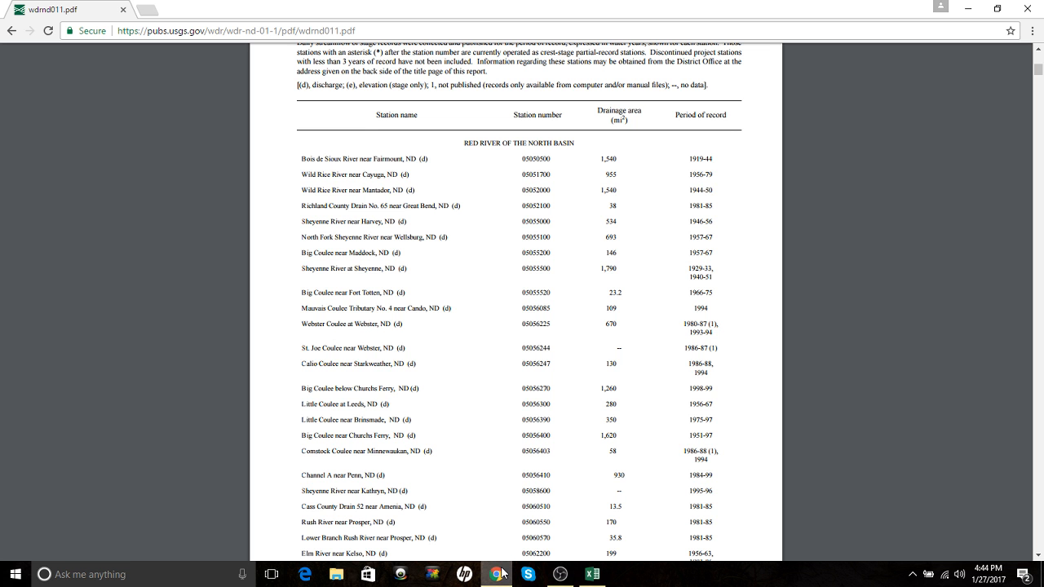
click(499, 574)
text(D.A.)
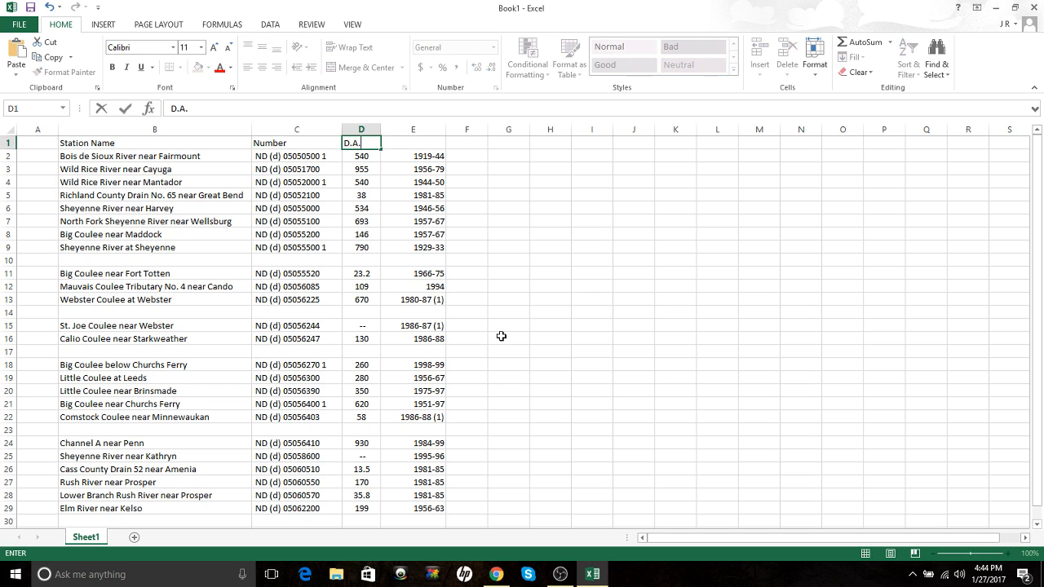
key(Tab)
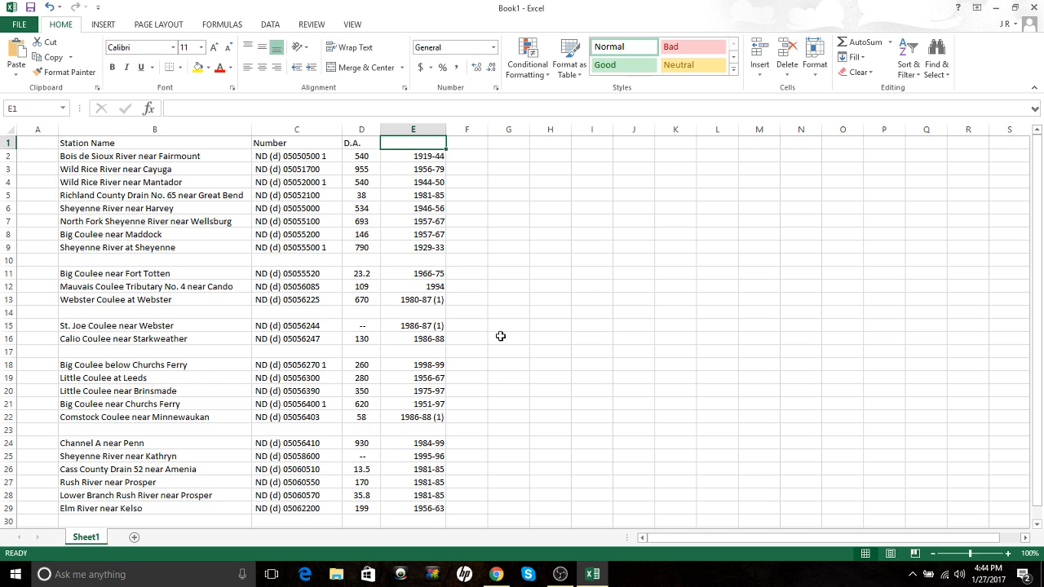
text(Time Range)
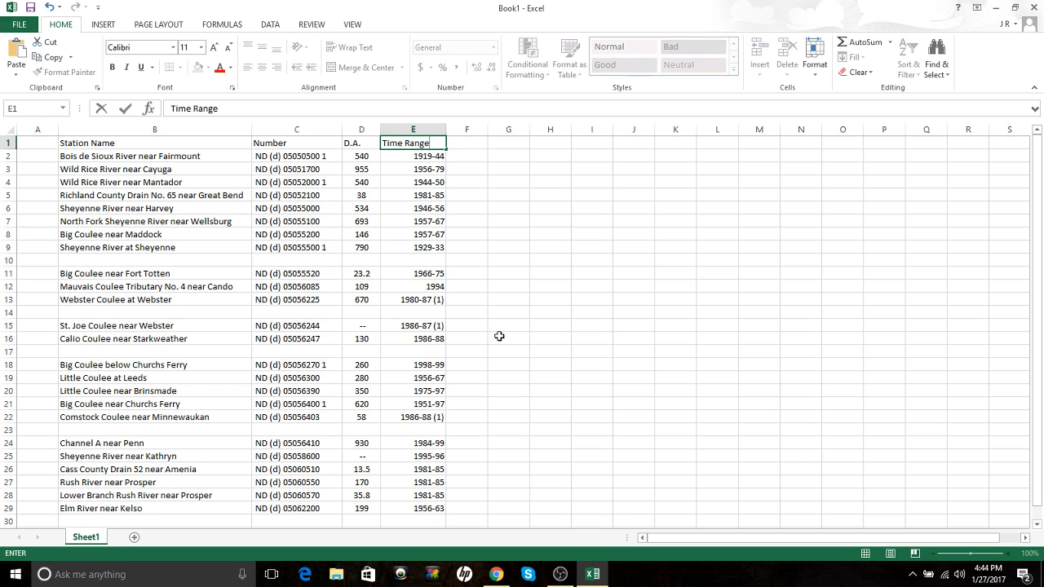
click(535, 325)
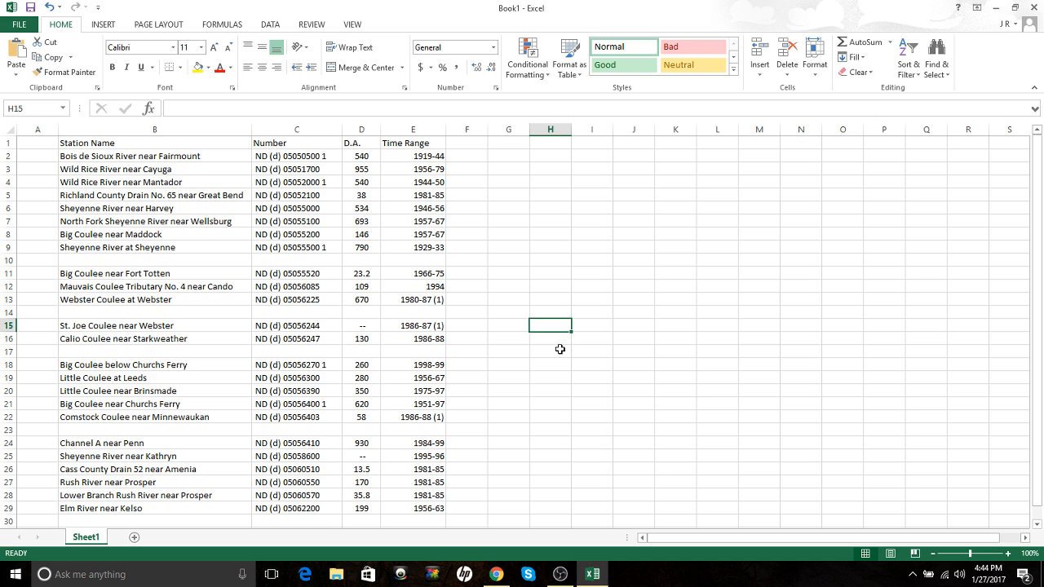
click(544, 238)
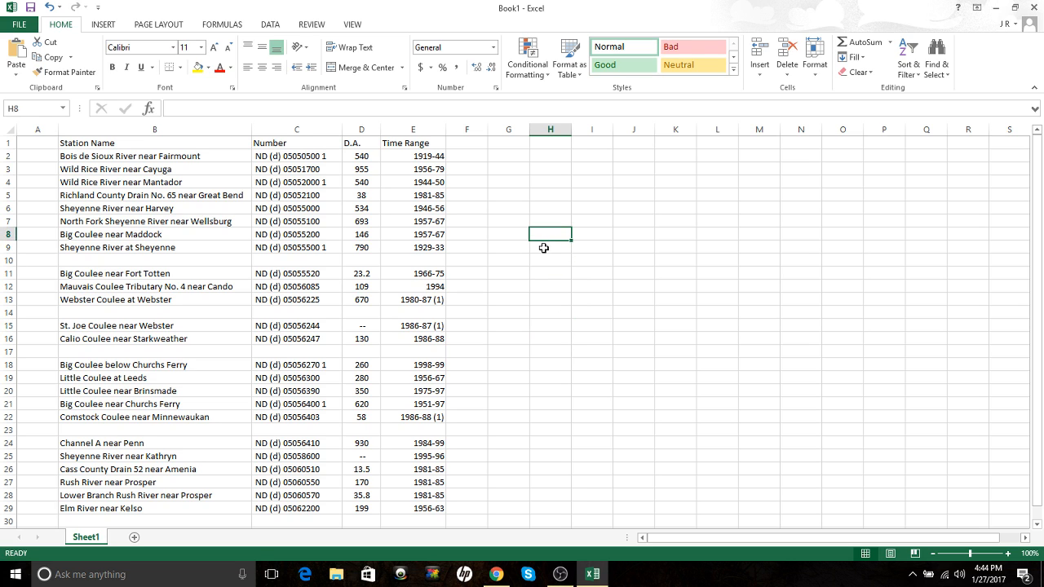